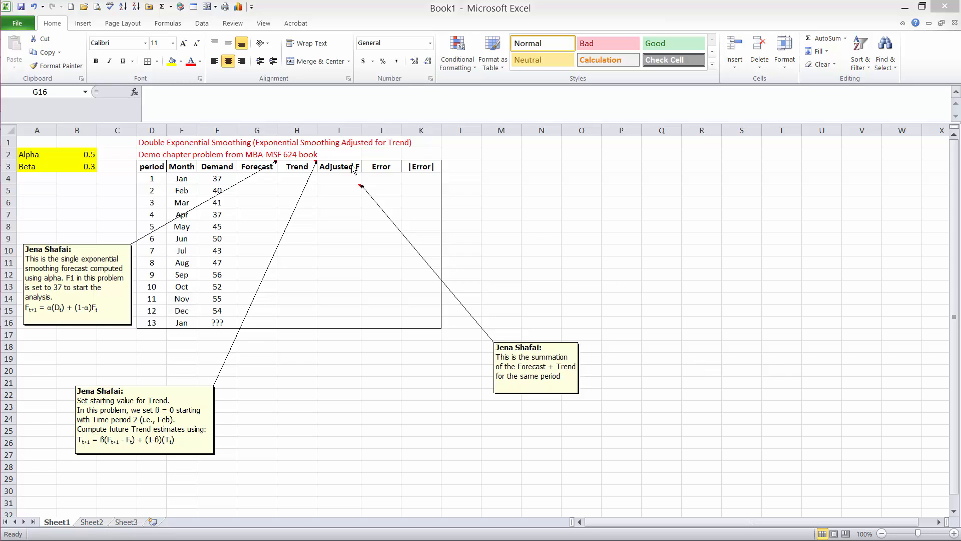
Color the unknown period 13 demand value (???) in cell F16 red.
drag(253, 155, 310, 158)
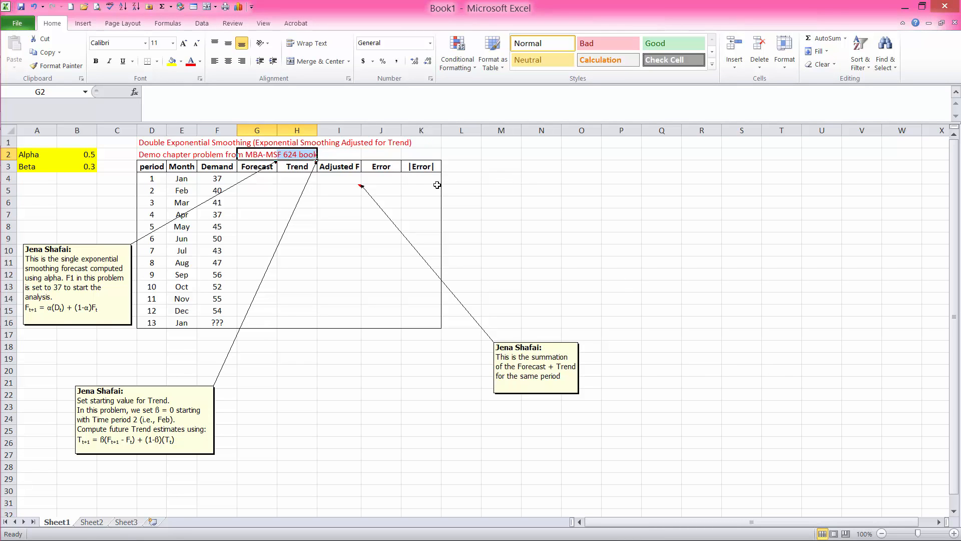
click(461, 177)
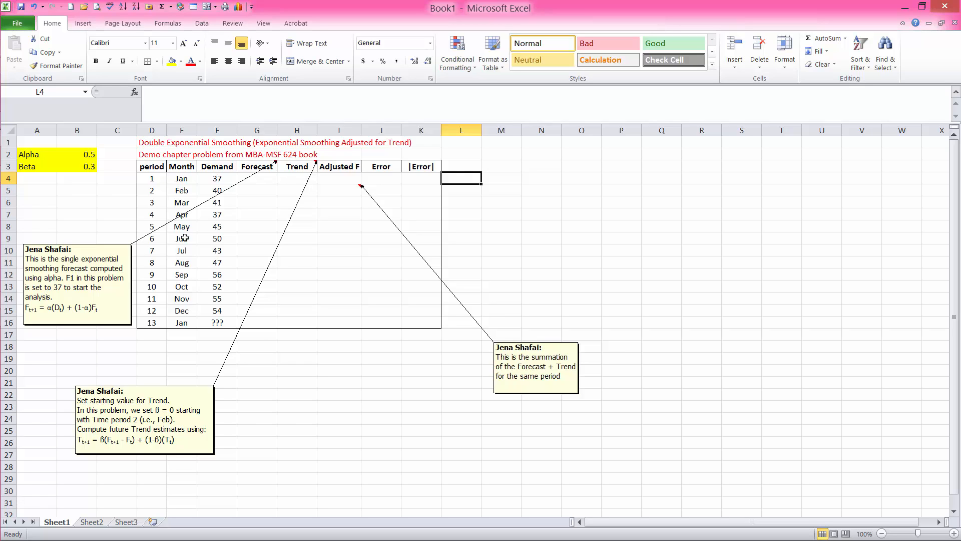
click(216, 323)
click(190, 61)
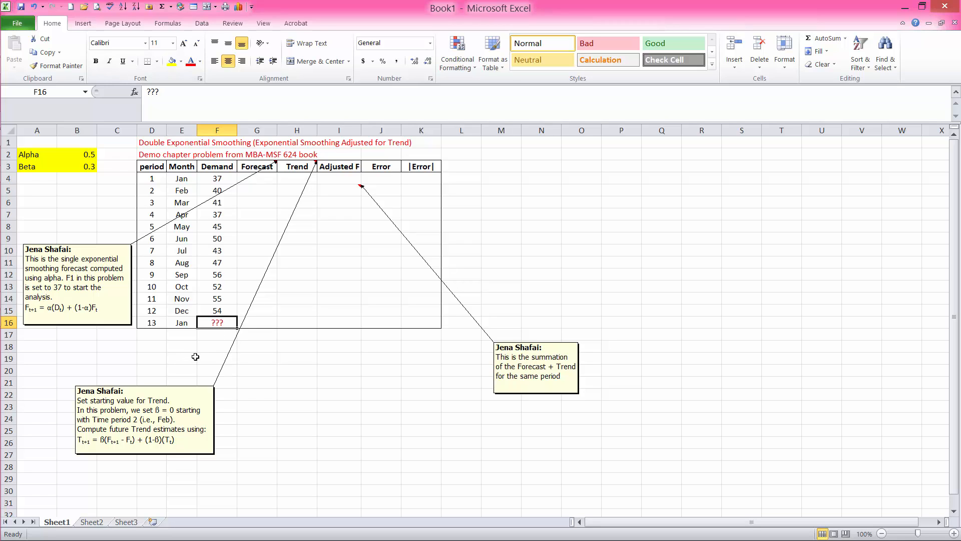
Review the January to December demand data, the unknown period 13 demand, and the Alpha and Beta constants.
drag(218, 179, 217, 312)
click(218, 323)
click(24, 156)
drag(24, 156, 71, 167)
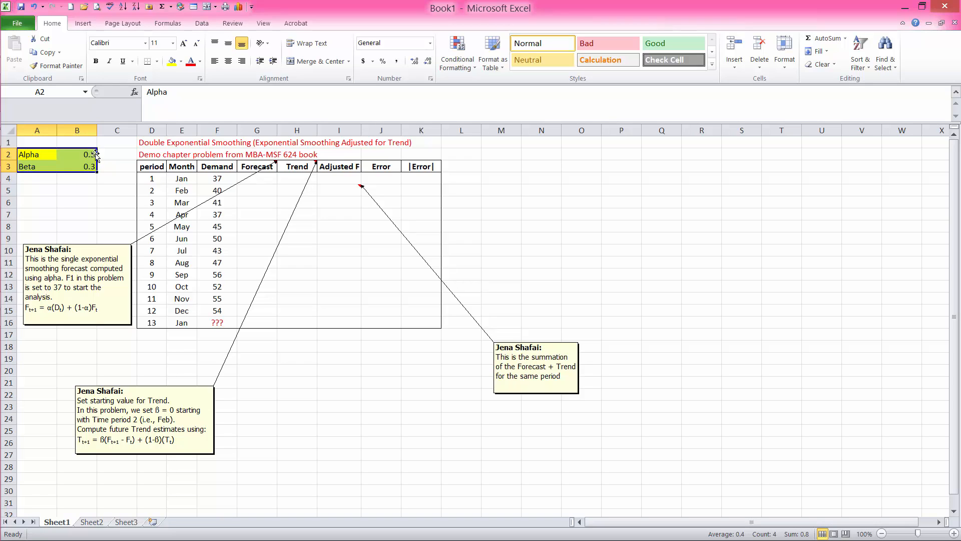
click(48, 154)
click(88, 154)
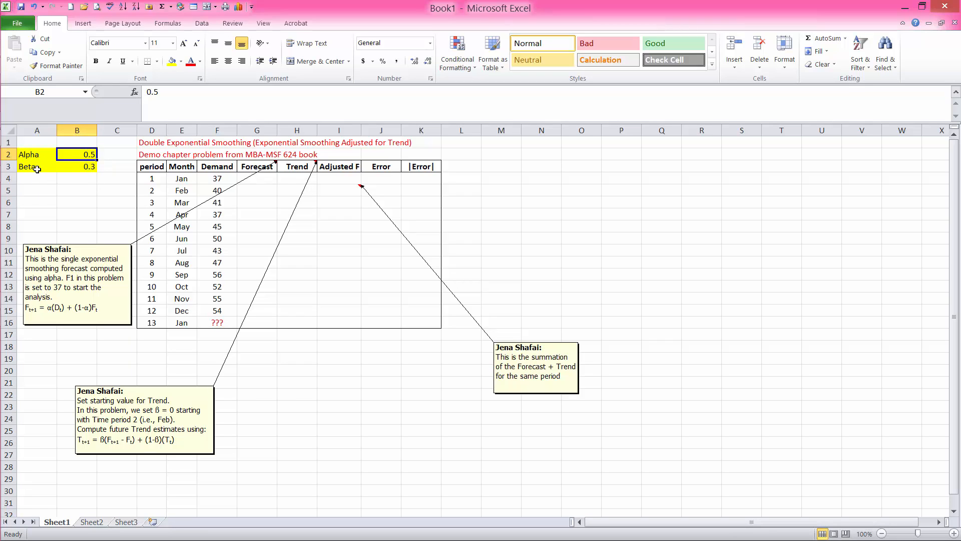
drag(37, 169, 79, 169)
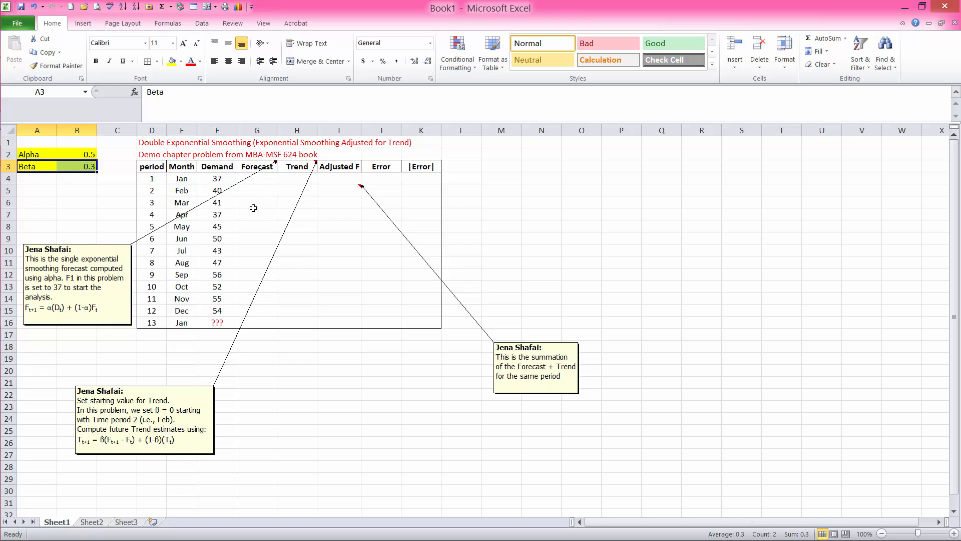
Enter 37 as the starting January forecast in cell G4 and compare it with the January demand.
click(258, 179)
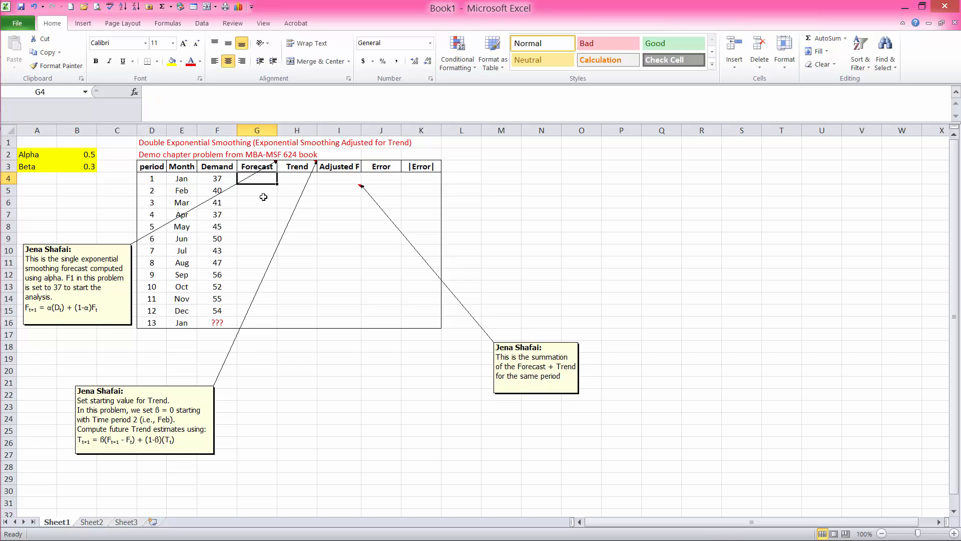
text(37)
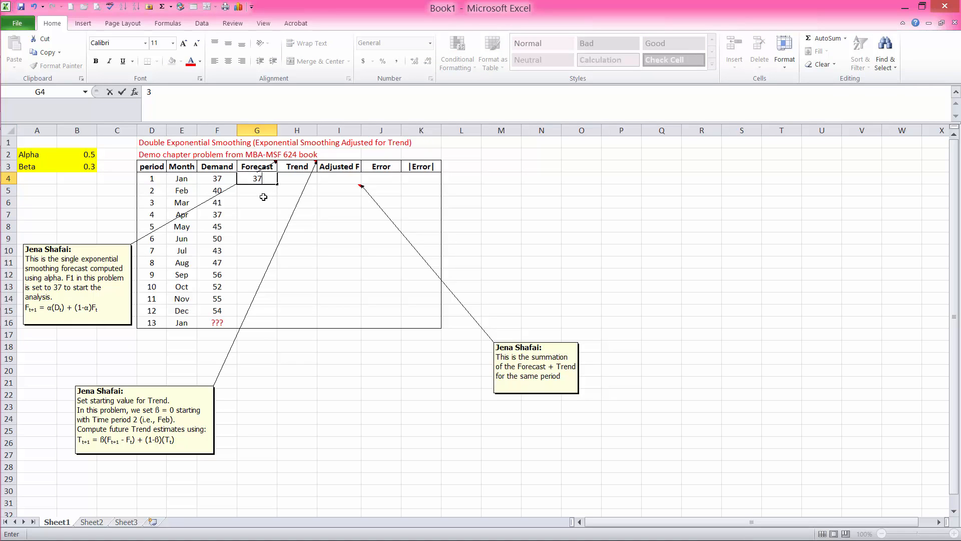
click(488, 176)
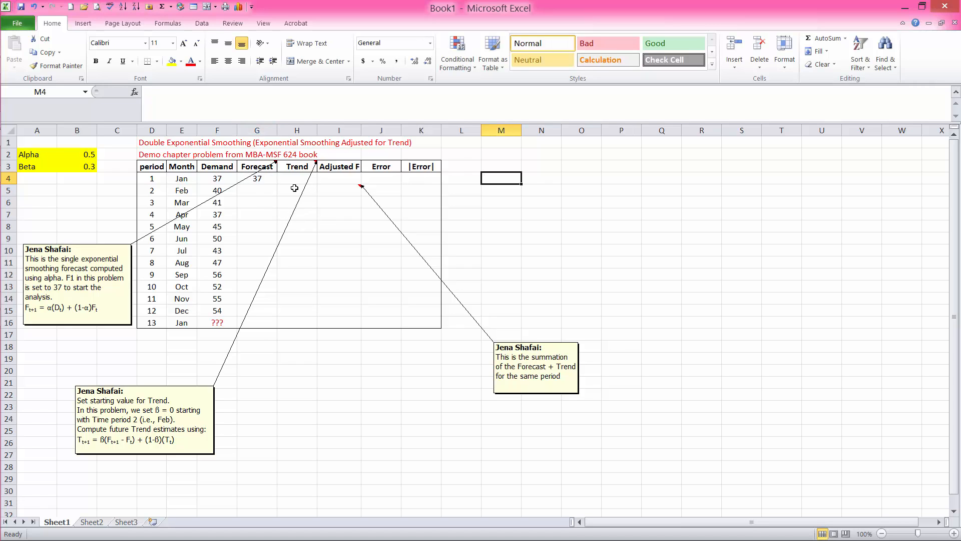
click(222, 178)
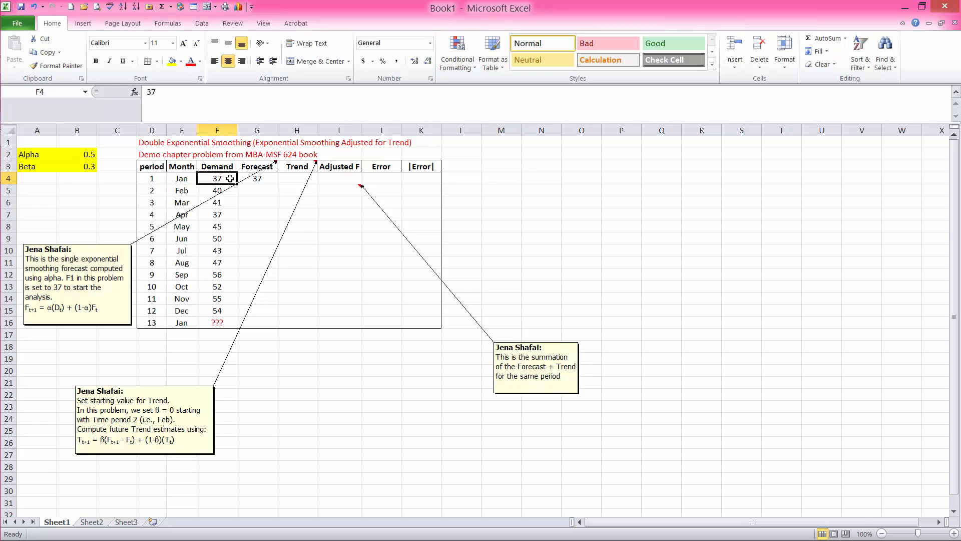
click(272, 183)
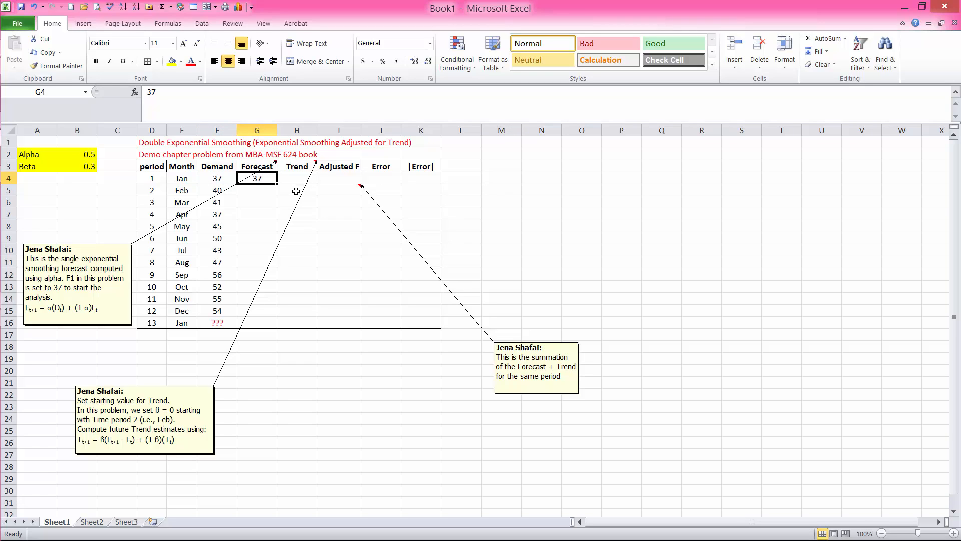
Enter the February forecast formula =B2*F4+(1-B2)*G4 in cell G5, following the smoothing formula in the Forecast comment.
click(265, 189)
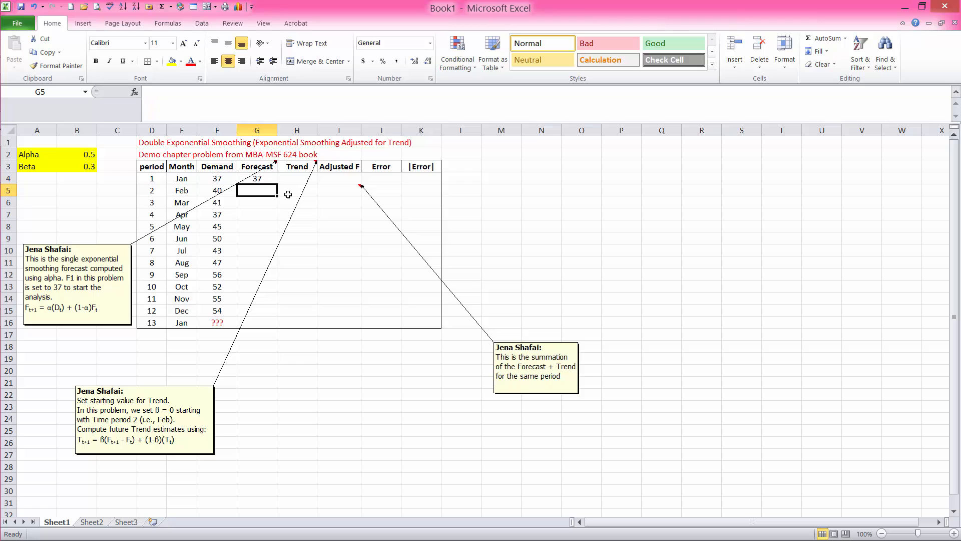
click(109, 309)
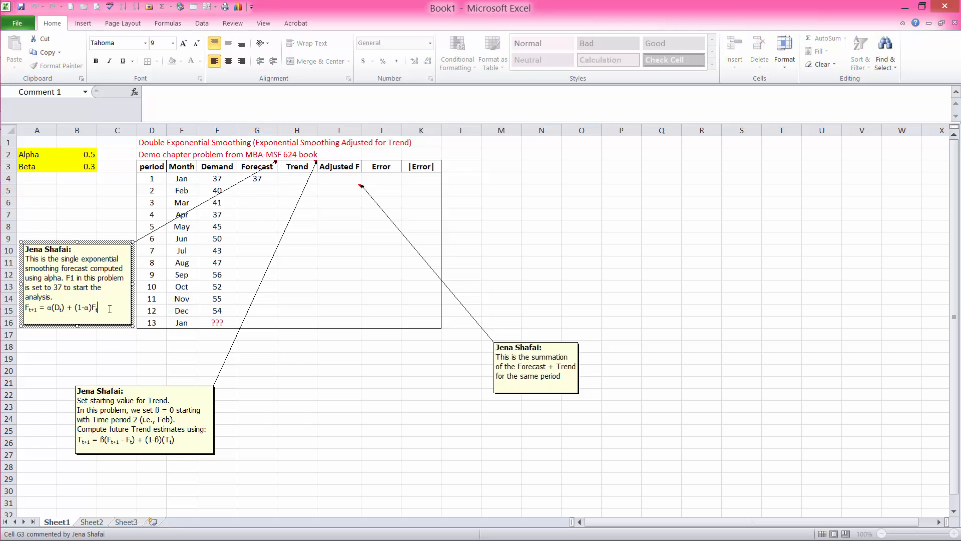
drag(107, 306, 10, 334)
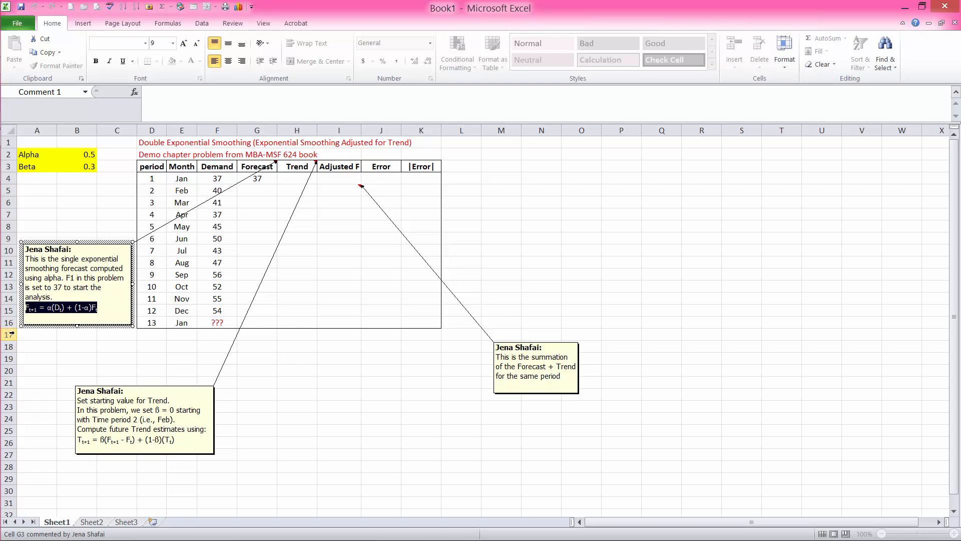
click(257, 193)
text(=)
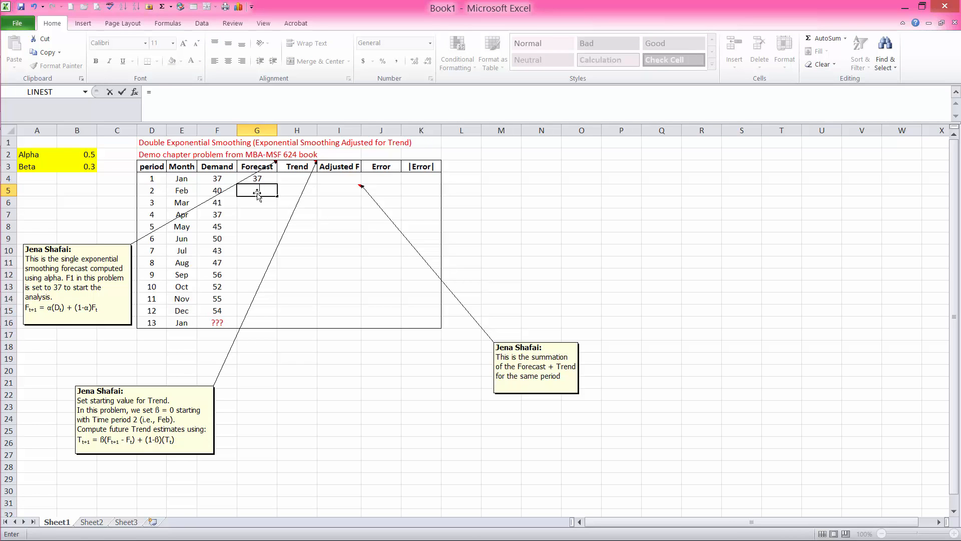
click(84, 156)
text(*)
click(220, 177)
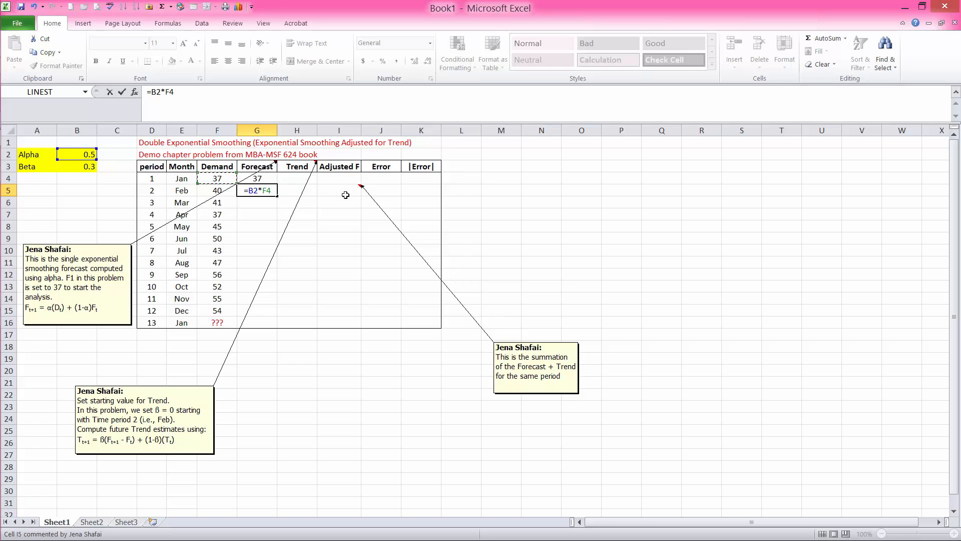
text(+(1-)
click(82, 155)
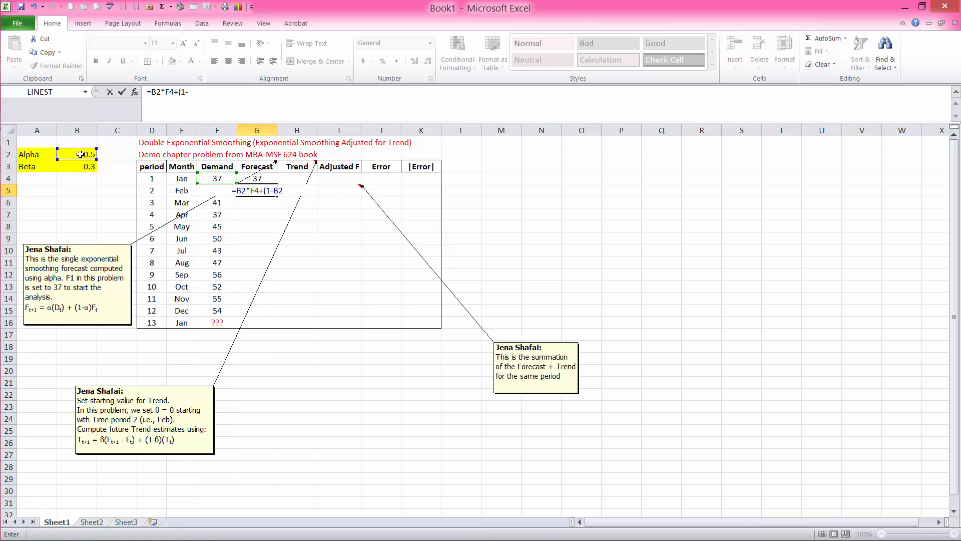
text()*)
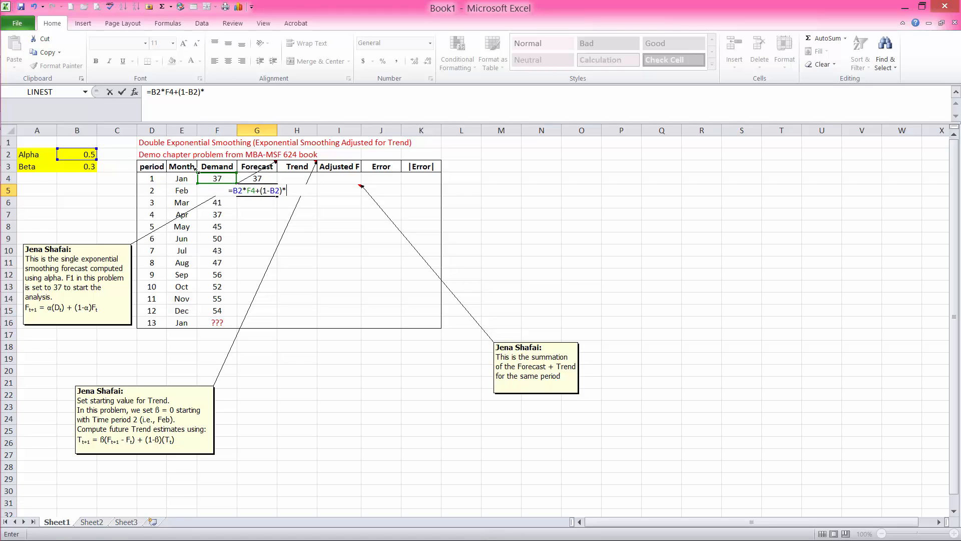
click(260, 177)
key(Return)
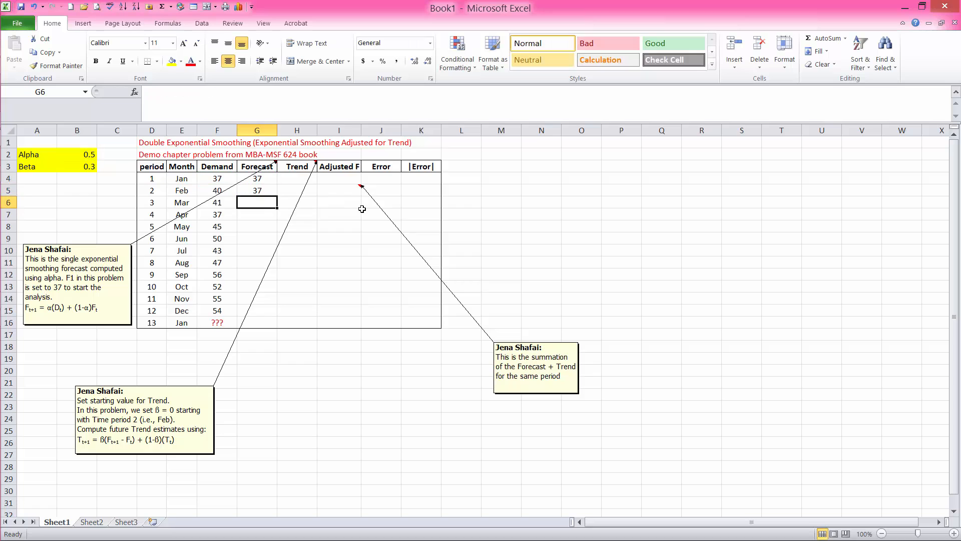
Check the February forecast formula's inputs and fill it from G5 down through December in G15.
click(262, 192)
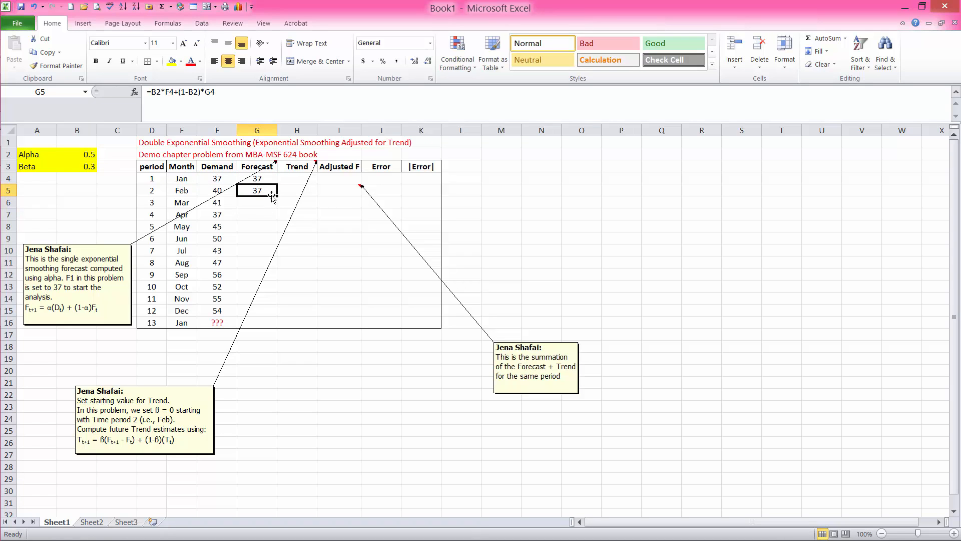
click(228, 178)
click(254, 177)
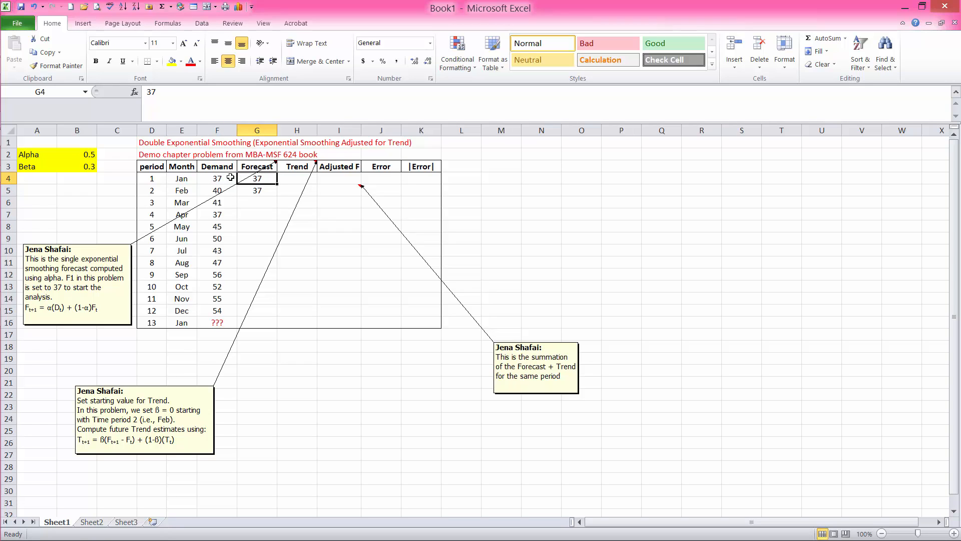
click(258, 191)
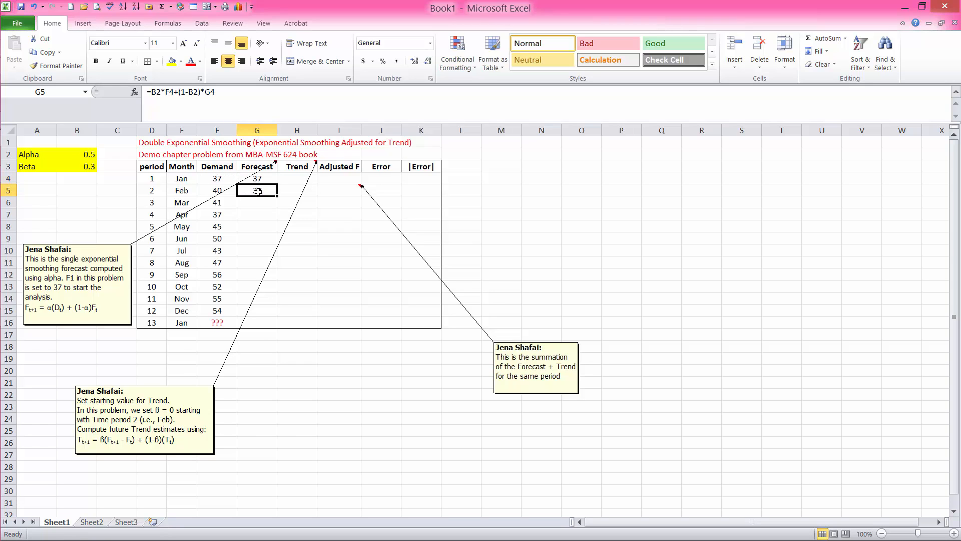
drag(278, 198, 278, 198)
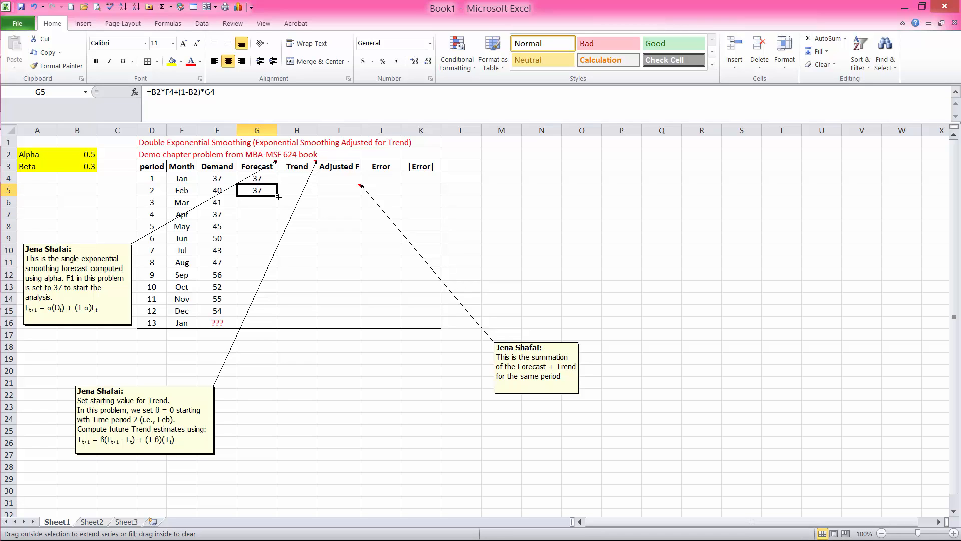
drag(279, 198, 276, 314)
Make the first Alpha reference in G5's formula absolute as $B$2 and try to anchor the second one.
click(268, 196)
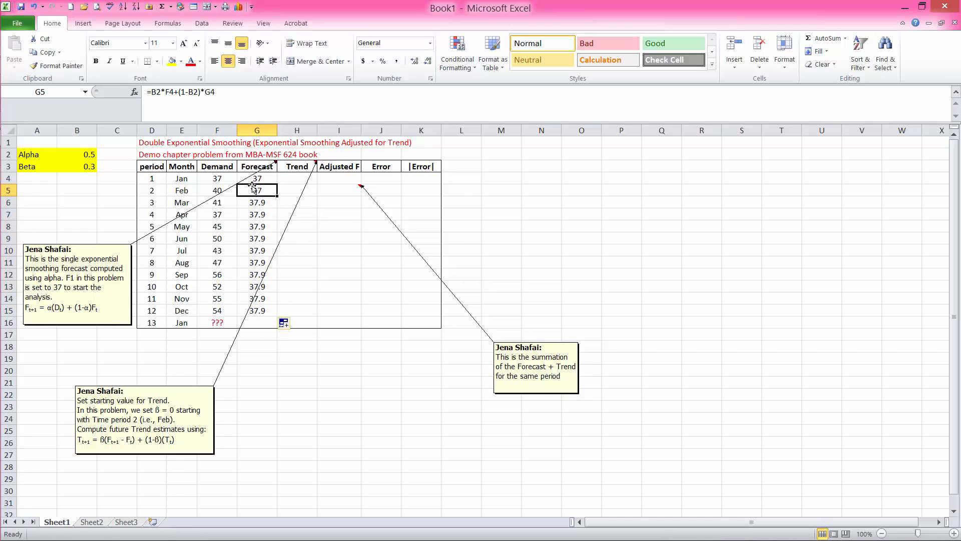
double_click(274, 190)
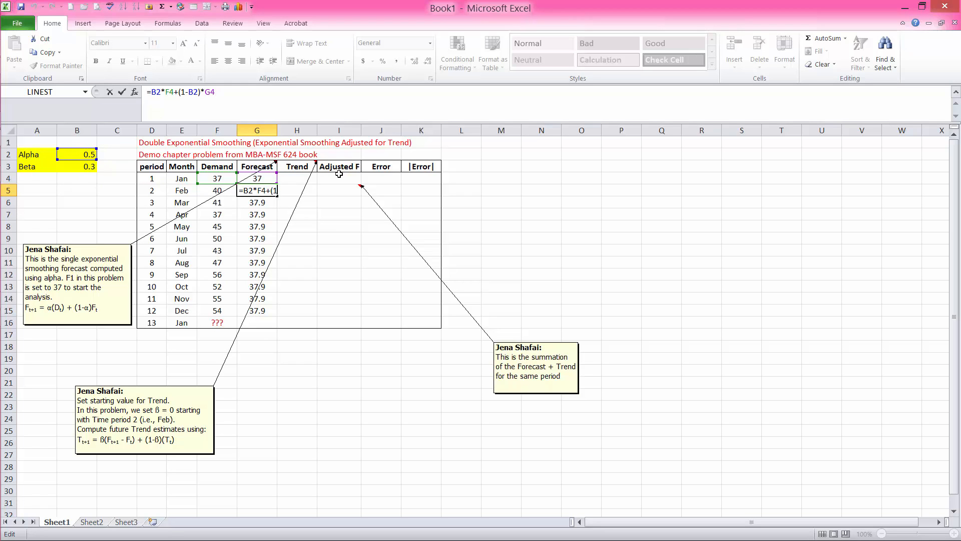
click(157, 92)
key(F4)
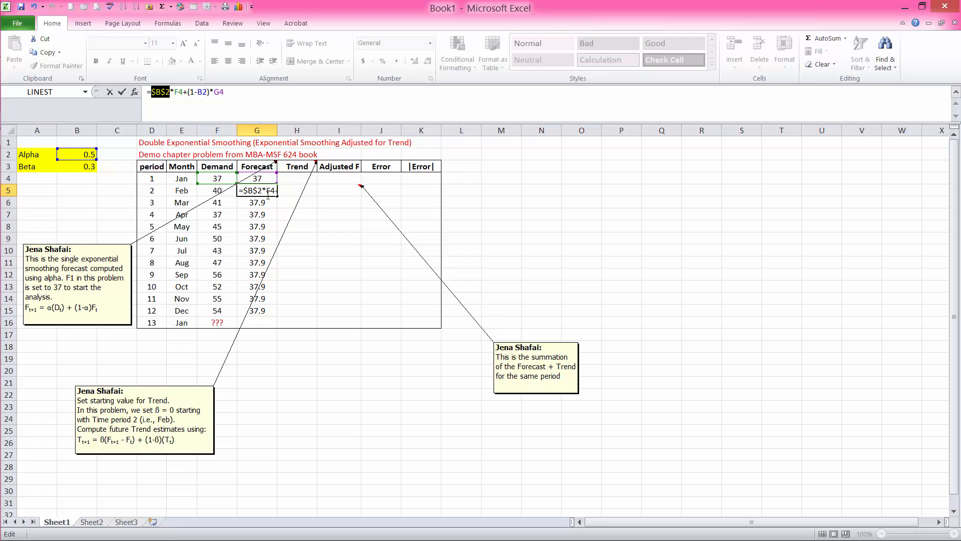
click(204, 91)
text(4)
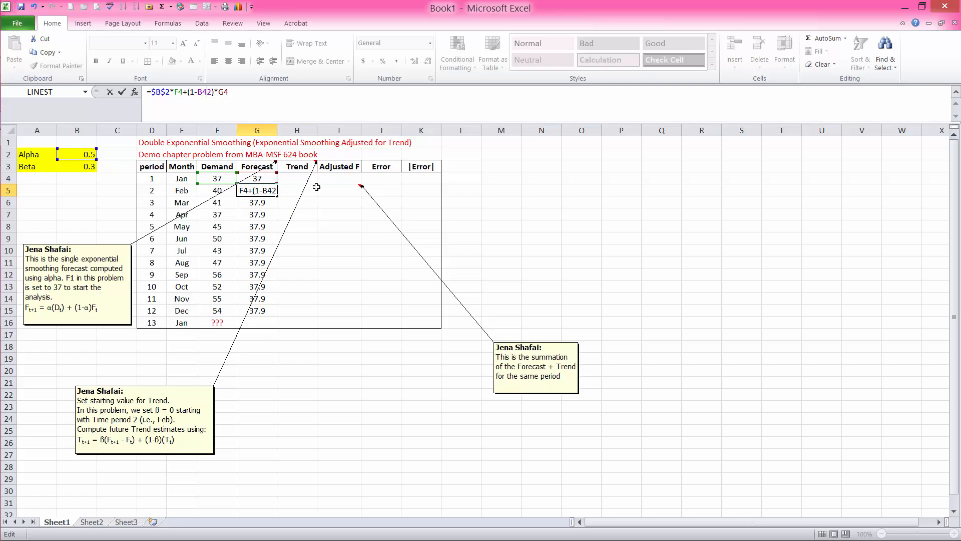
key(Return)
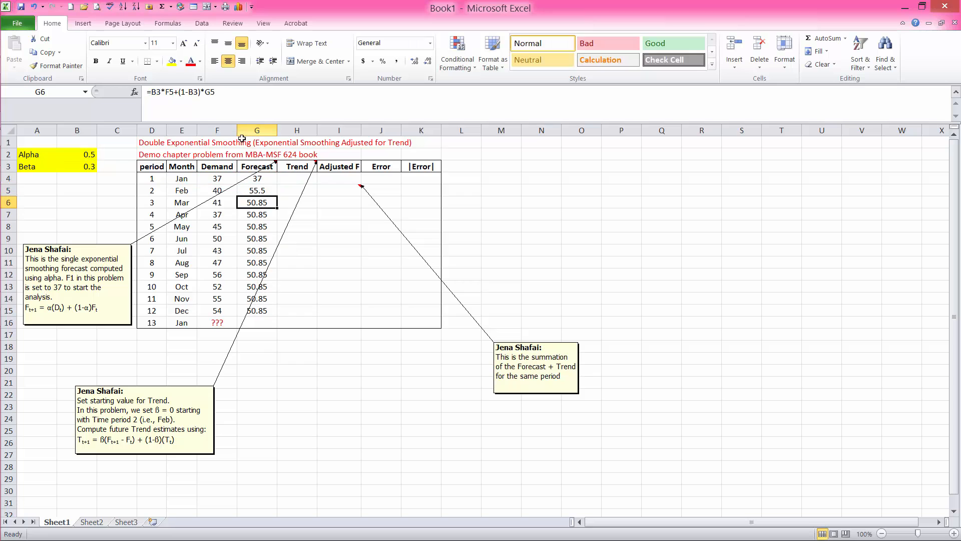
Correct the second Alpha reference in G5 to the absolute $B$2, making the formula =$B$2*F4+(1-$B$2)*G4.
click(263, 190)
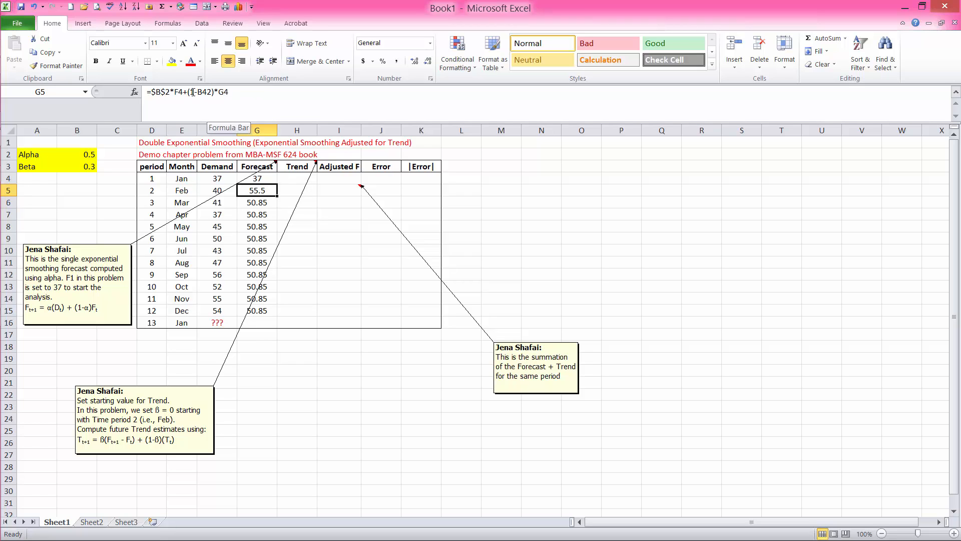
click(209, 93)
key(BackSpace)
text(2)
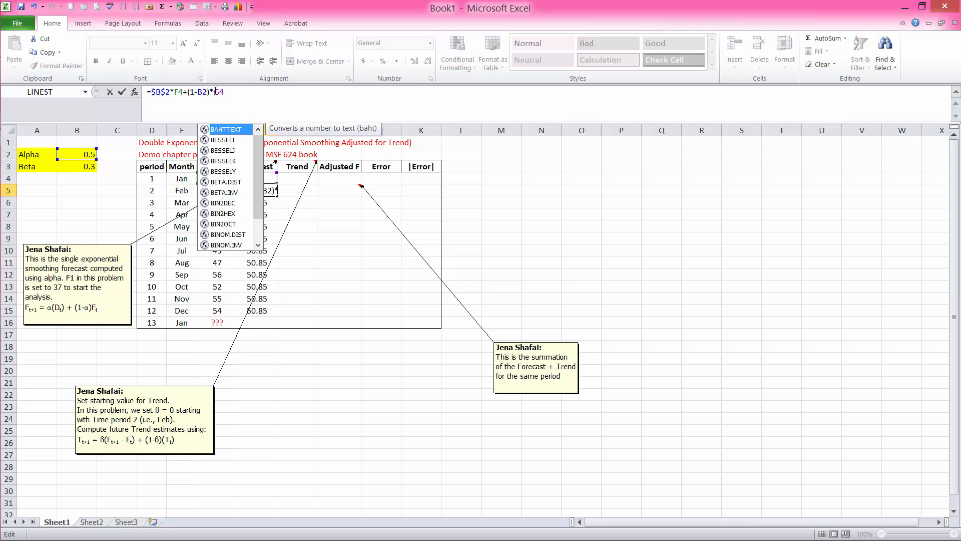
key(F4)
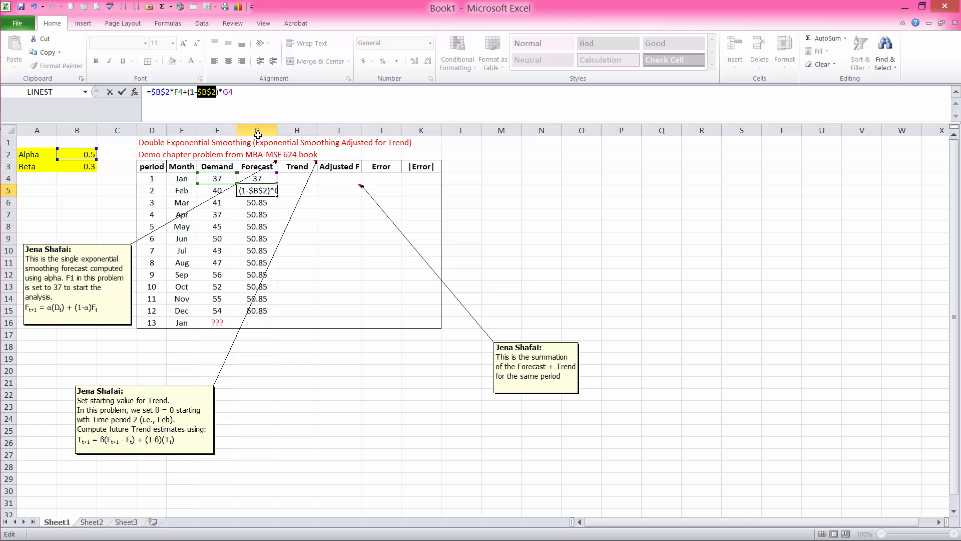
click(256, 99)
key(Return)
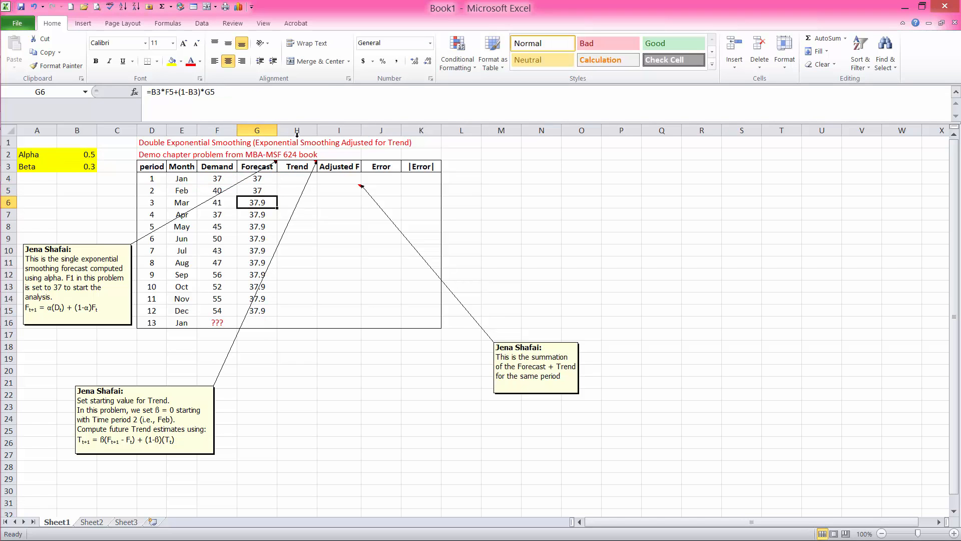
Re-enter the second Alpha reference in the G5 forecast formula and make it absolute as $B$2.
click(266, 194)
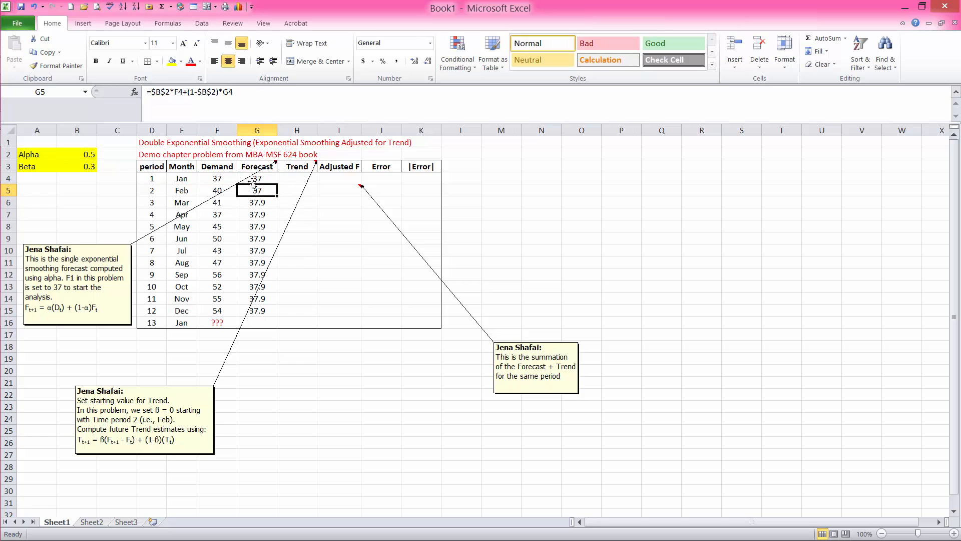
double_click(155, 91)
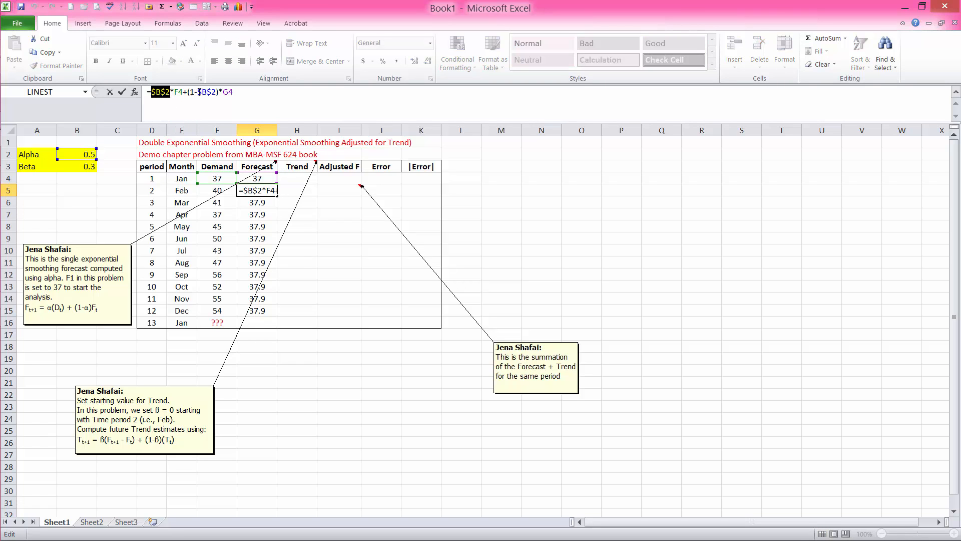
drag(198, 92, 220, 92)
click(93, 155)
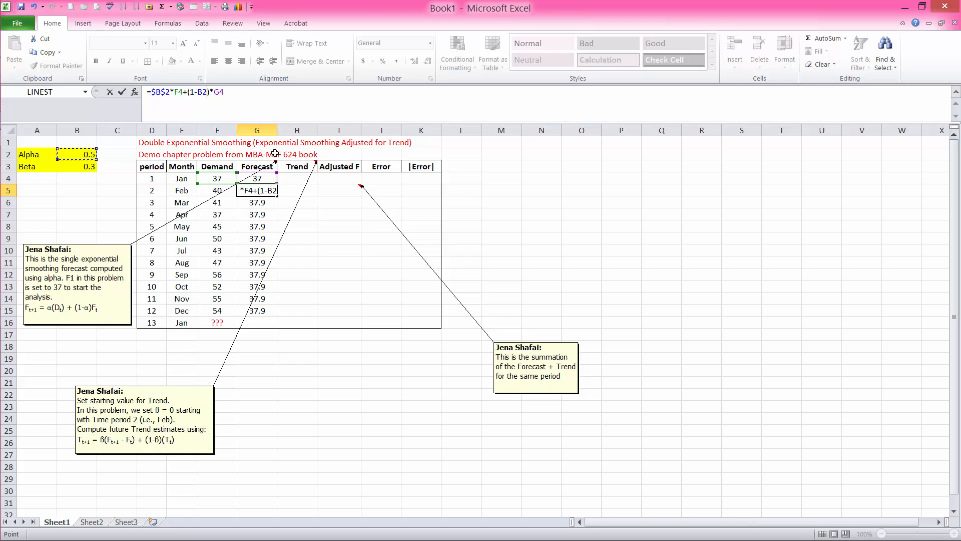
click(204, 94)
key(F4)
key(Return)
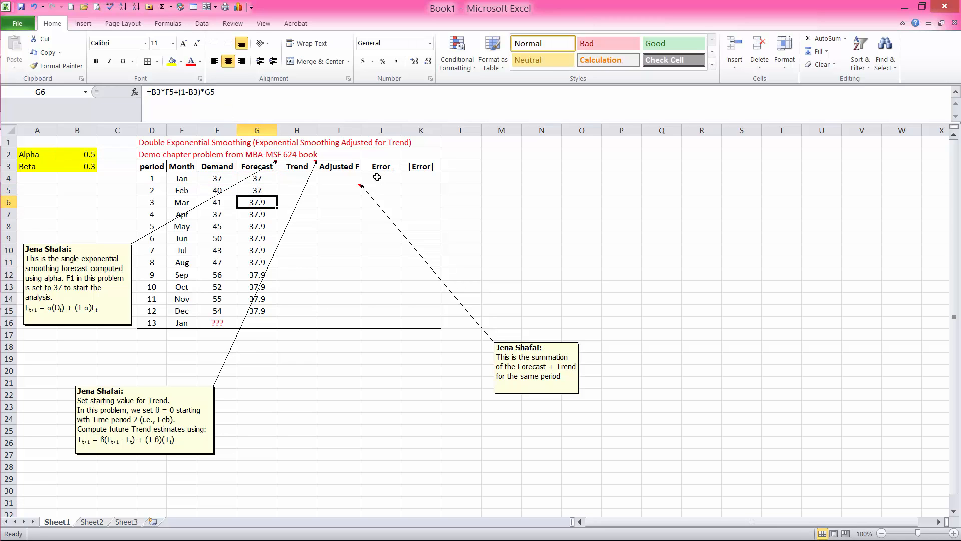
Fill the February forecast formula from G5 down to period 13 in G16.
click(264, 194)
drag(277, 198, 266, 326)
click(315, 352)
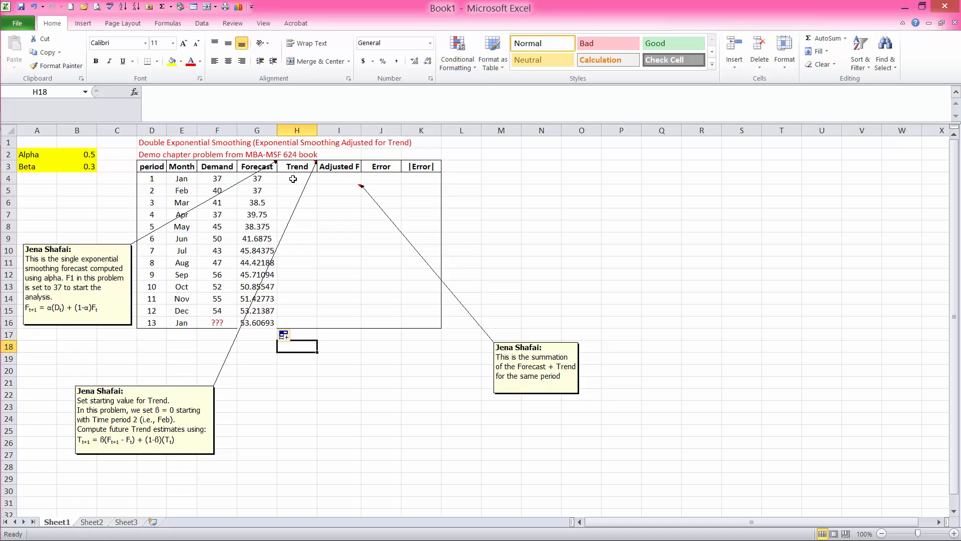
Review the January row and enter 0 in H5 as the starting Trend value for February.
drag(151, 179, 420, 176)
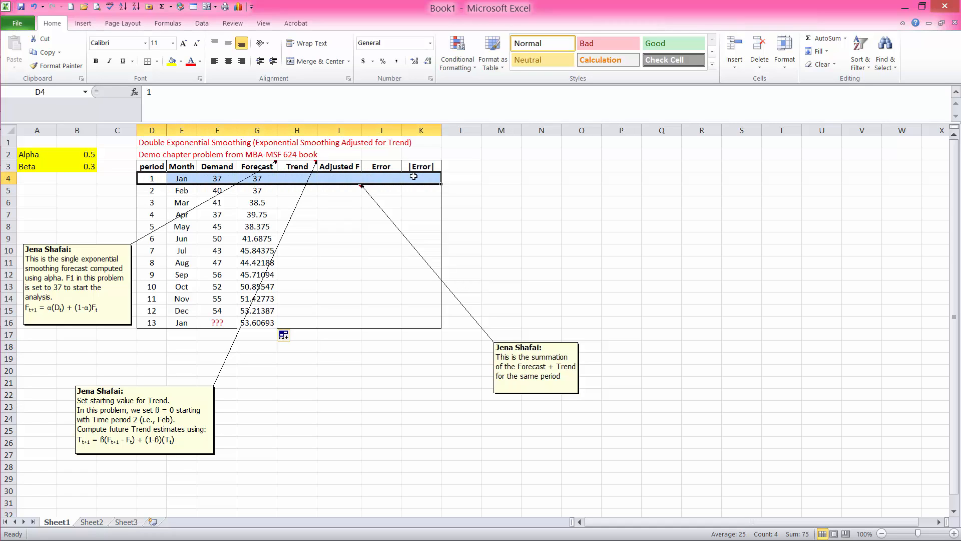
click(260, 179)
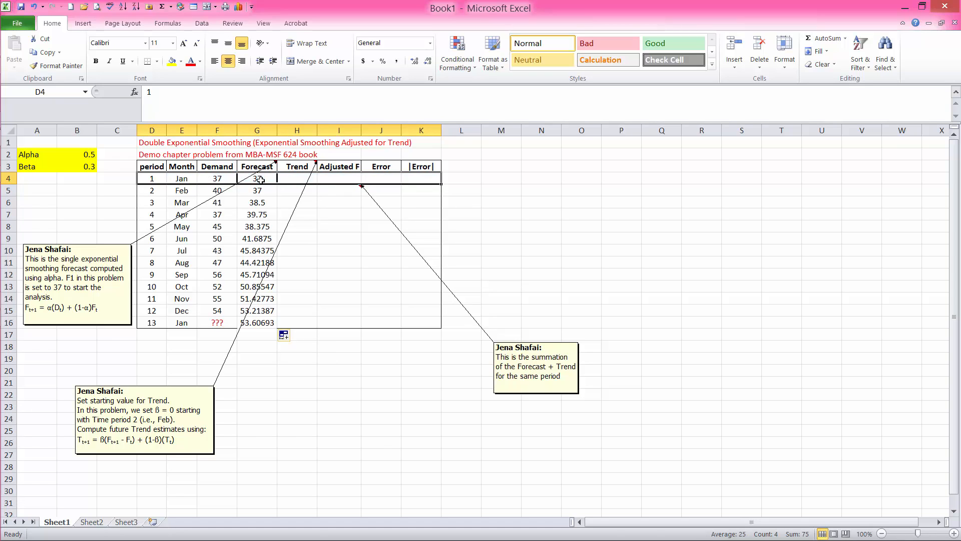
click(303, 192)
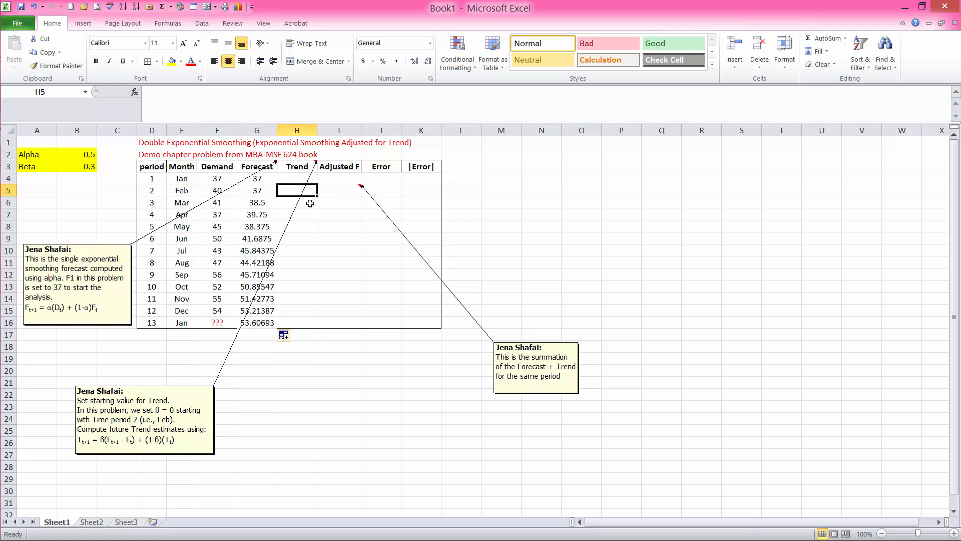
text(0)
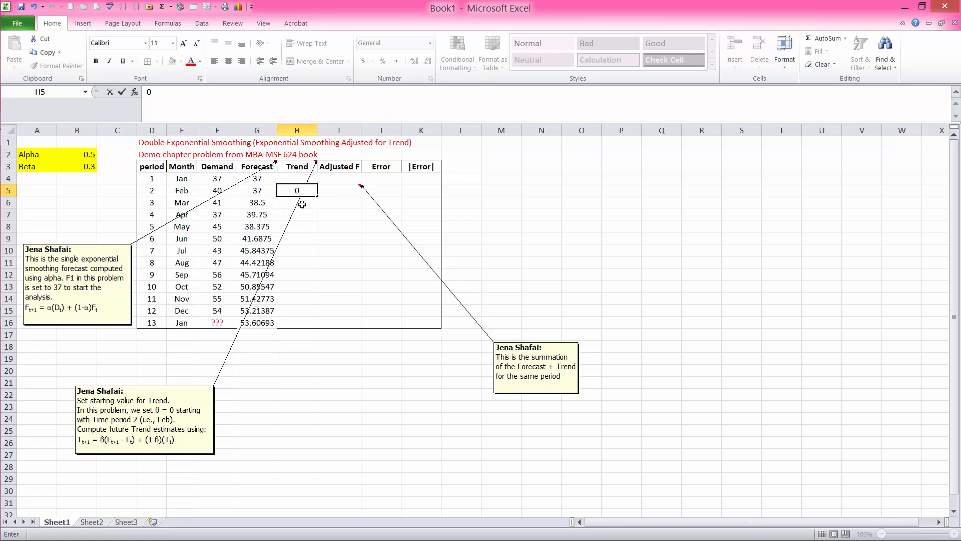
key(Return)
Start the March trend formula in H6 with =$B$3*(G6-G5)+, following the formula in the Trend comment.
double_click(190, 437)
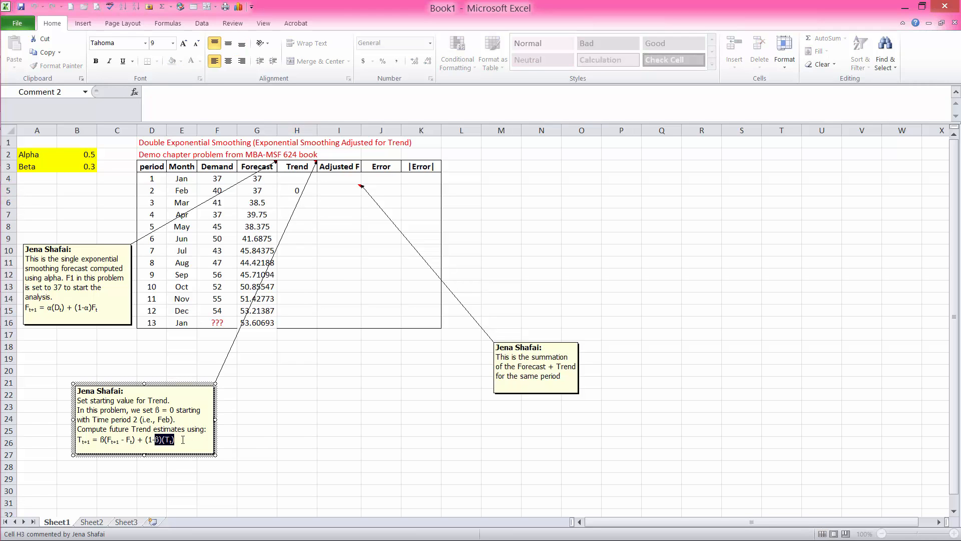
drag(146, 440, 79, 445)
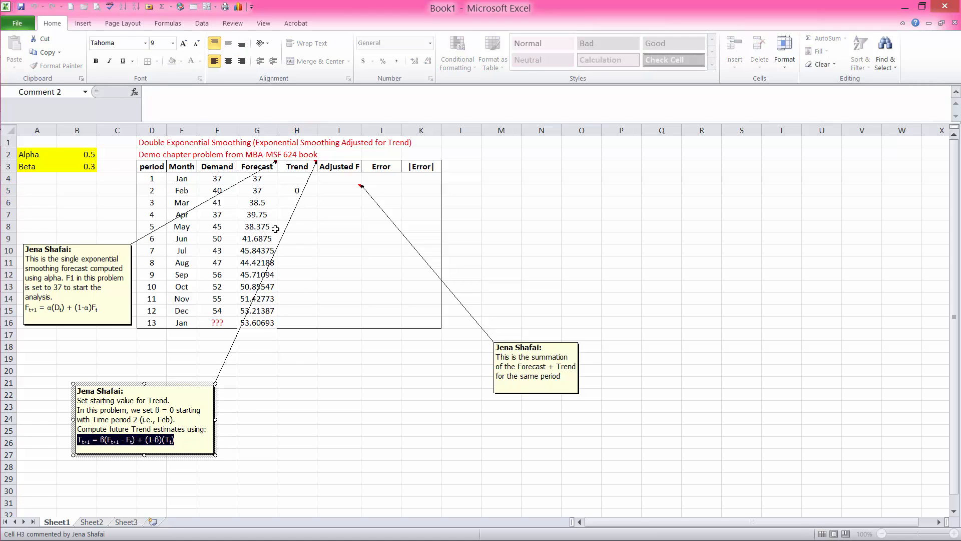
click(301, 205)
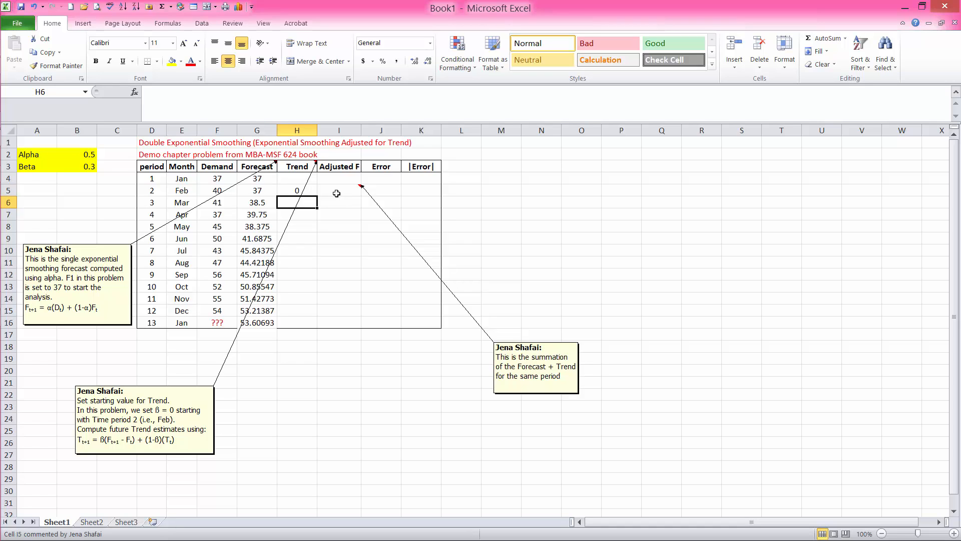
text(=)
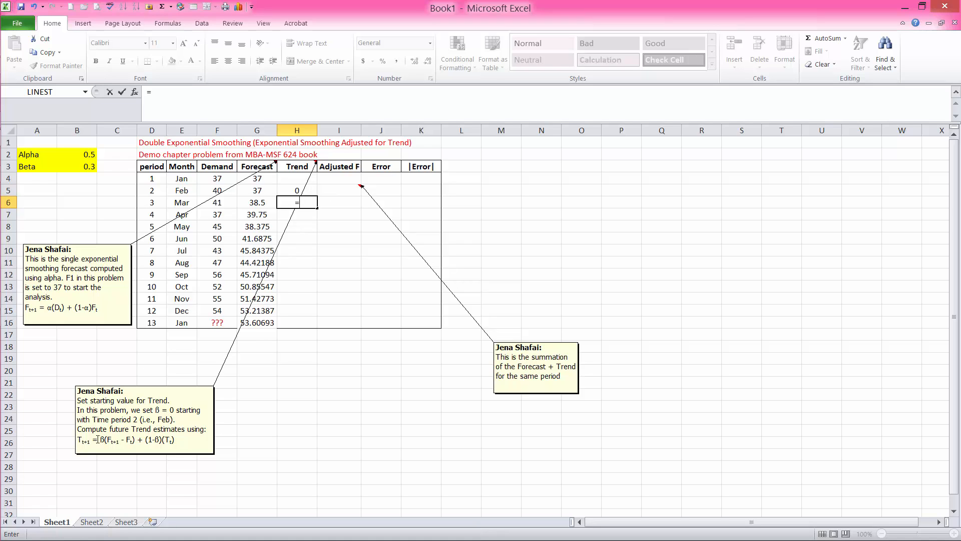
click(86, 167)
key(F4)
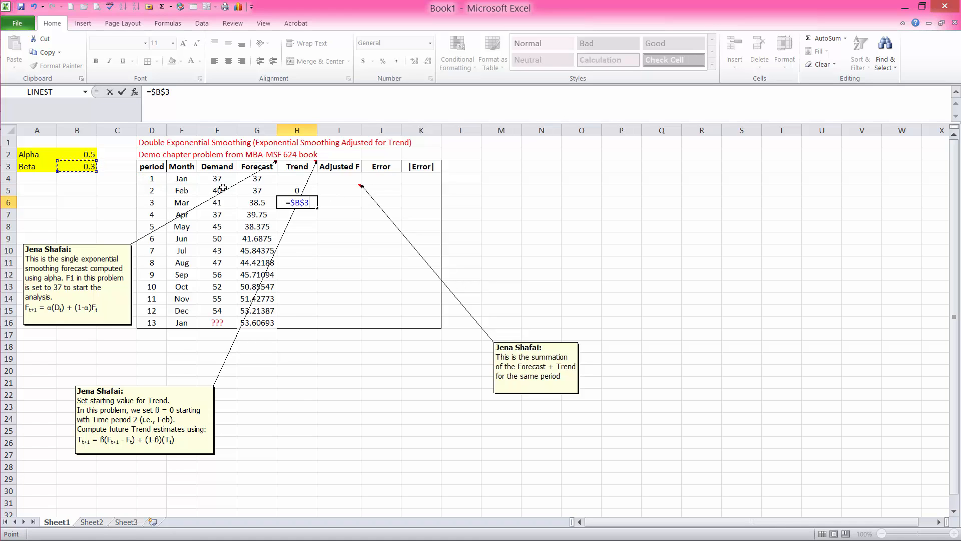
text(*()
click(261, 202)
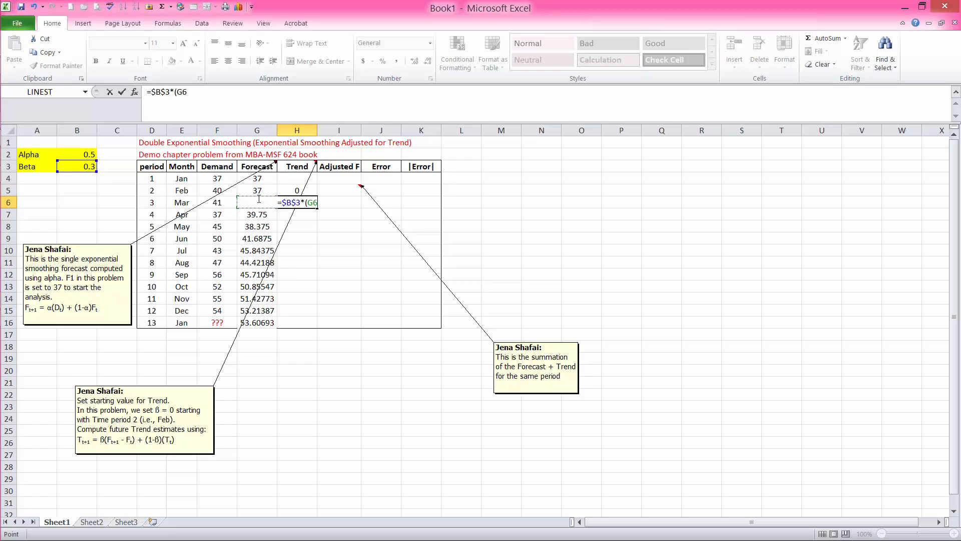
text(-)
click(259, 190)
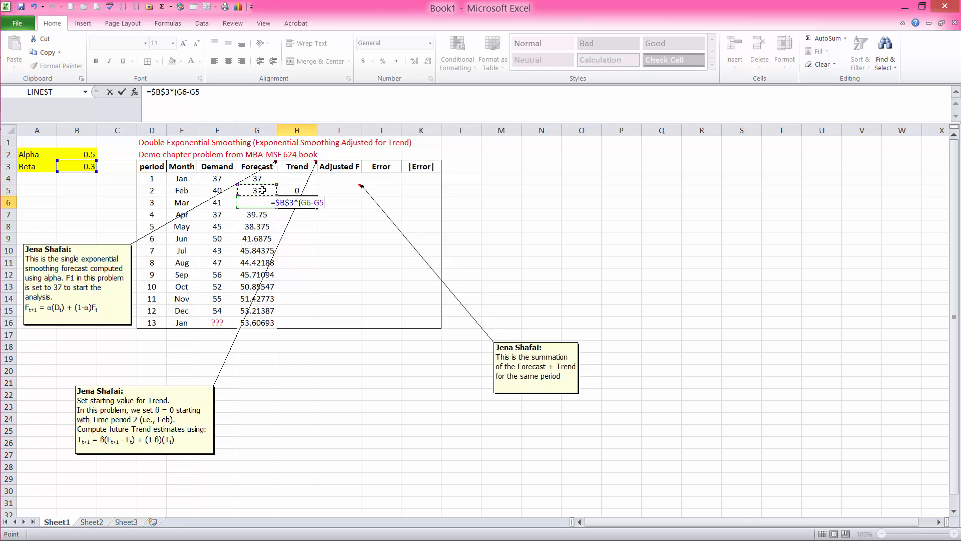
text()+)
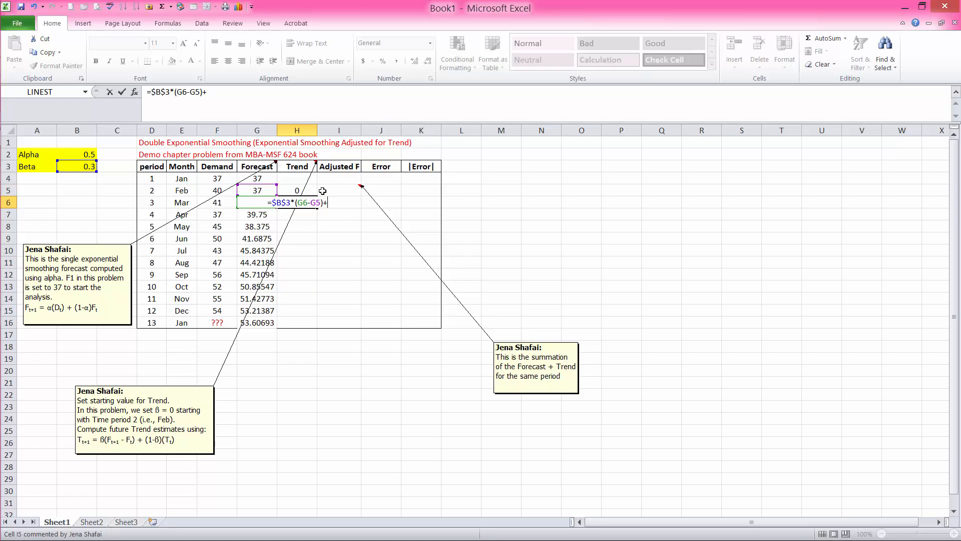
Complete the H6 trend formula with (1-$B$3)*H5, making it =$B$3*(G6-G5)+(1-$B$3)*H5.
text((1-)
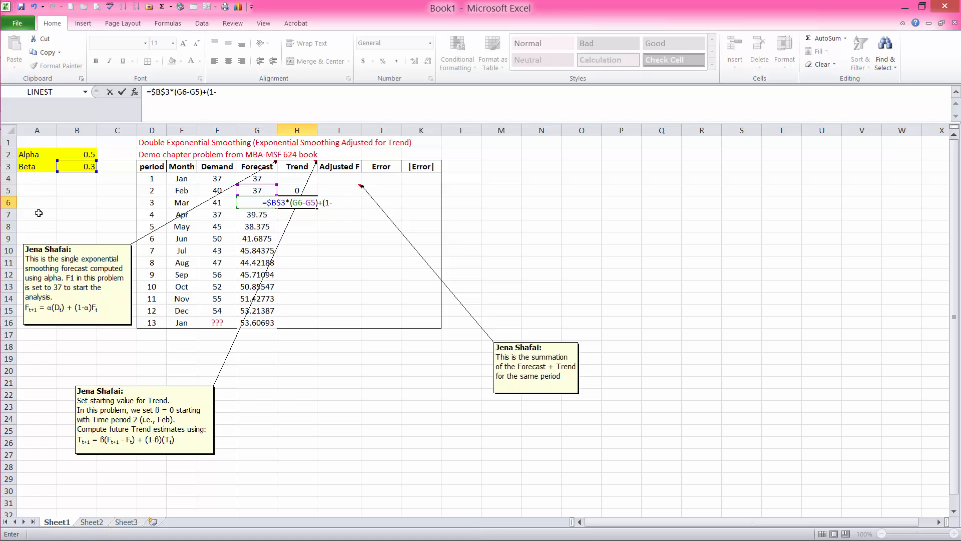
click(86, 167)
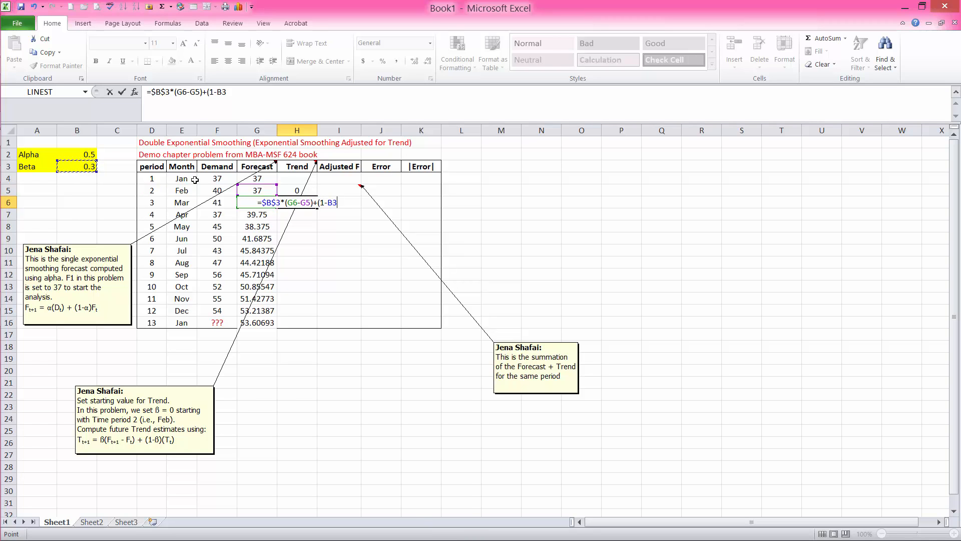
key(F4)
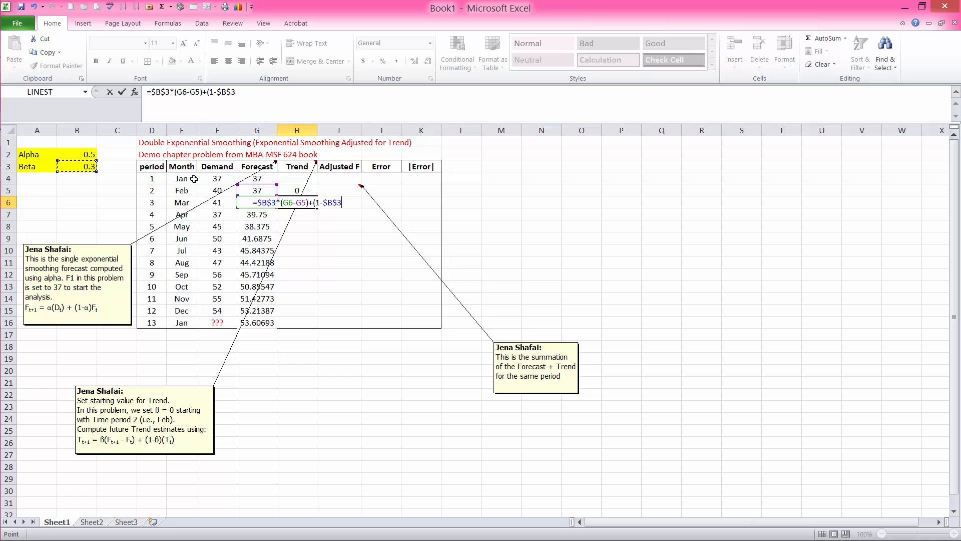
text())
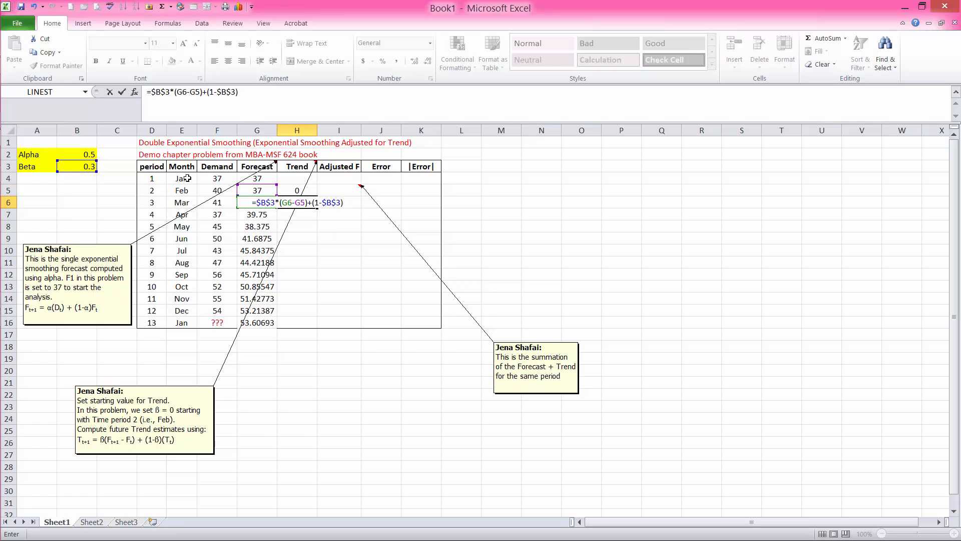
text(*)
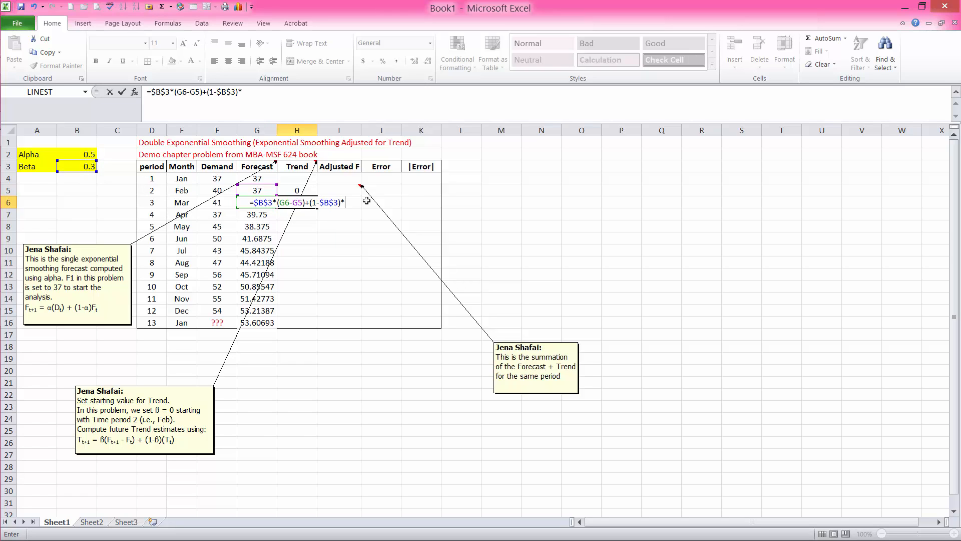
click(299, 191)
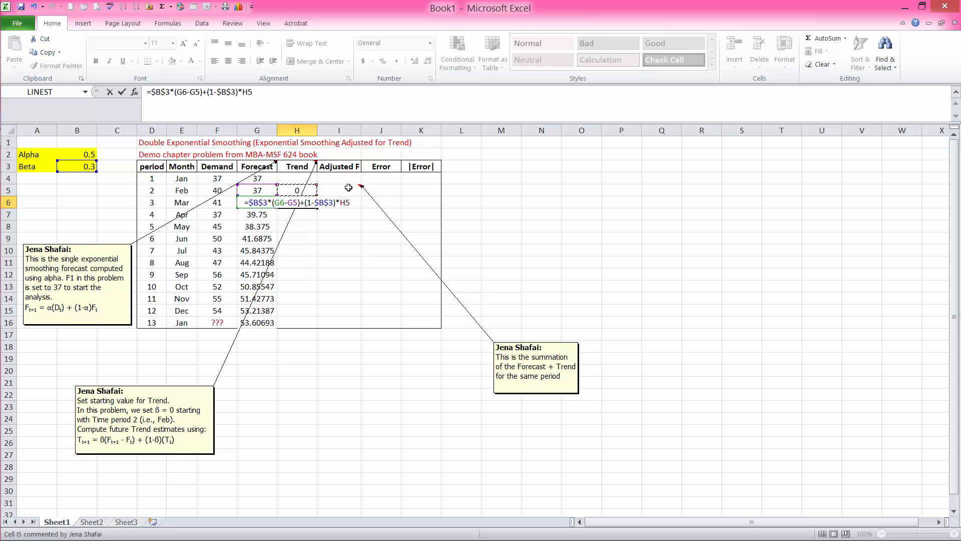
key(Return)
Check the March trend formula's references and fill it from H6 down to period 13 in H16.
click(309, 203)
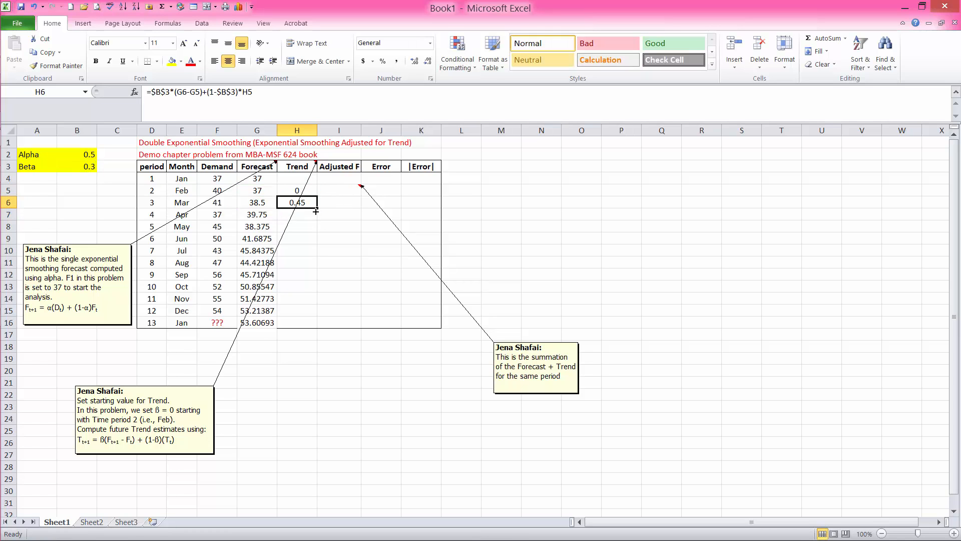
drag(148, 92, 255, 93)
click(271, 93)
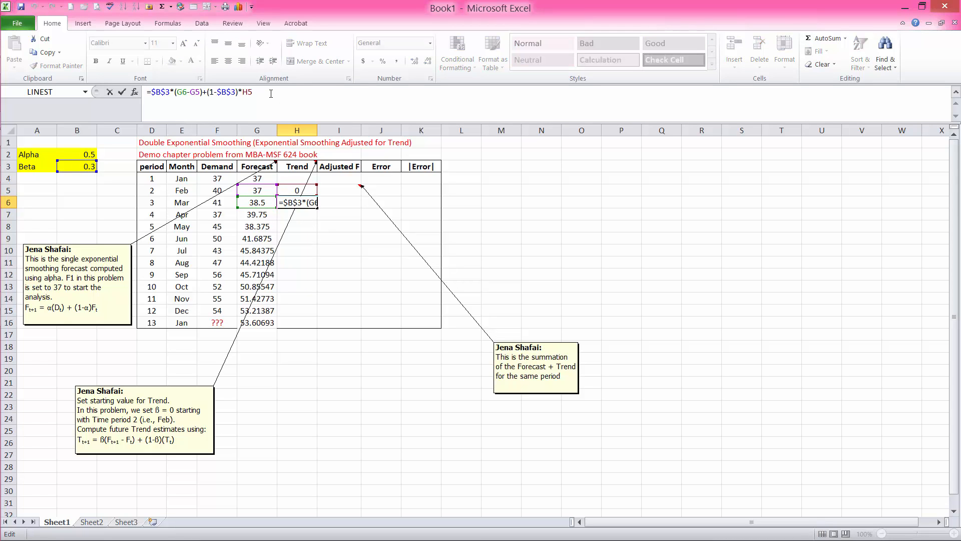
key(ctrl+Return)
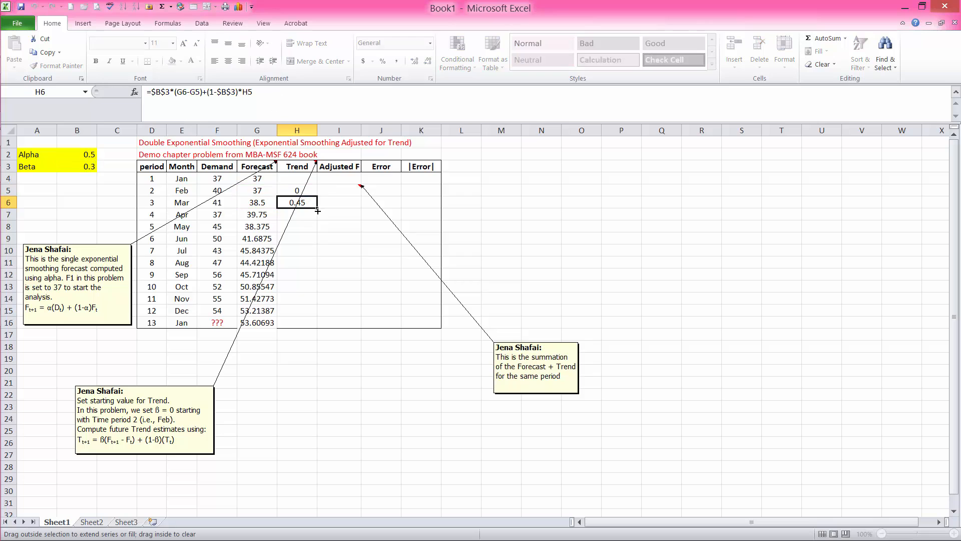
drag(317, 208, 309, 328)
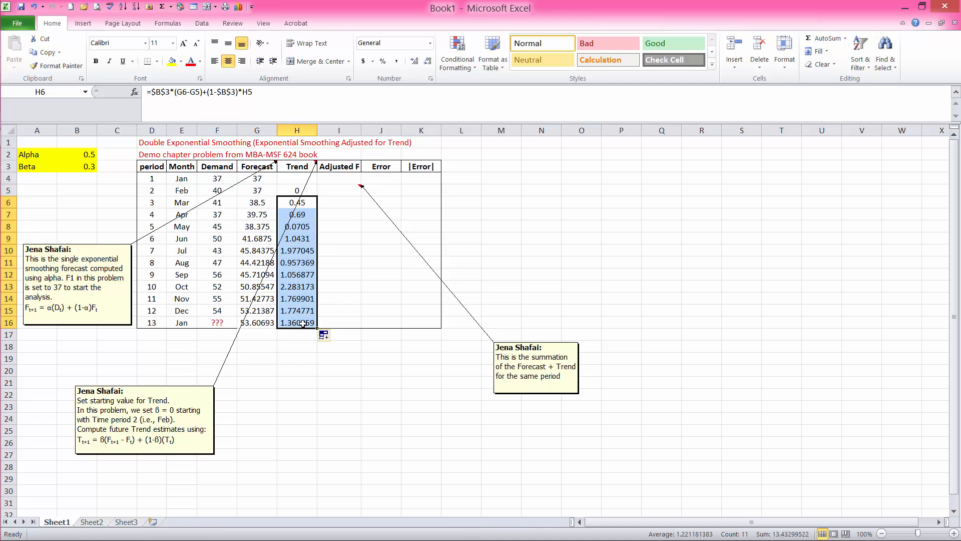
Enter the February adjusted forecast formula =G5+H5 in I5, adding Forecast and Trend.
click(338, 191)
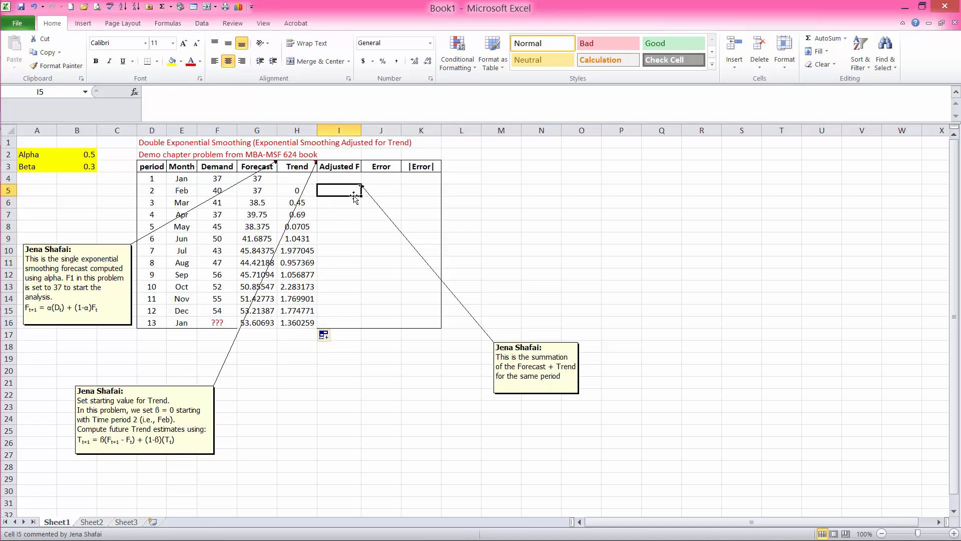
text(=)
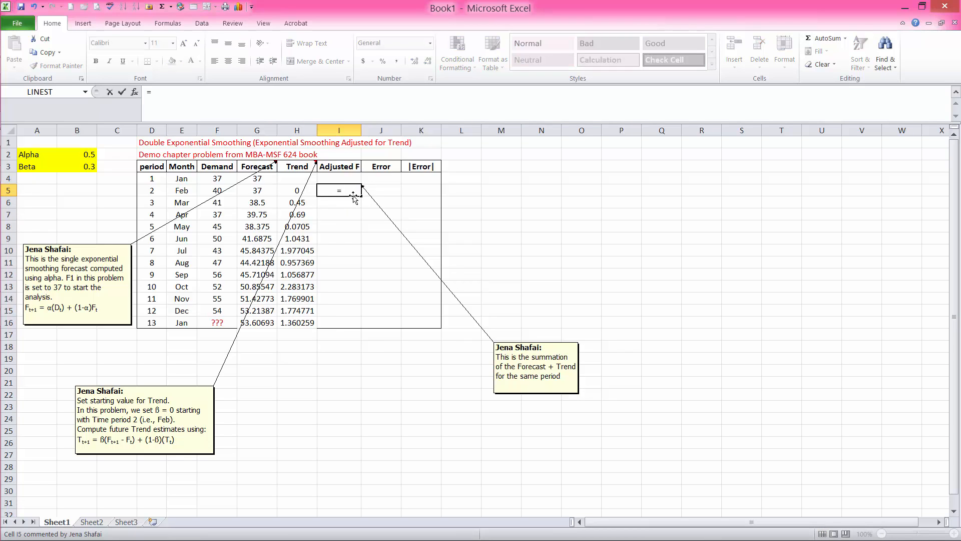
click(258, 189)
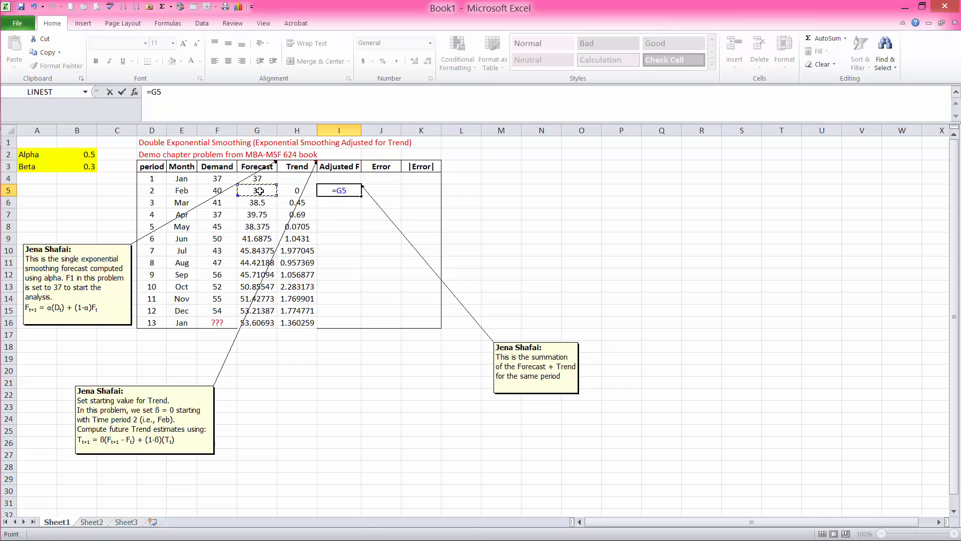
text(+)
click(306, 189)
key(Return)
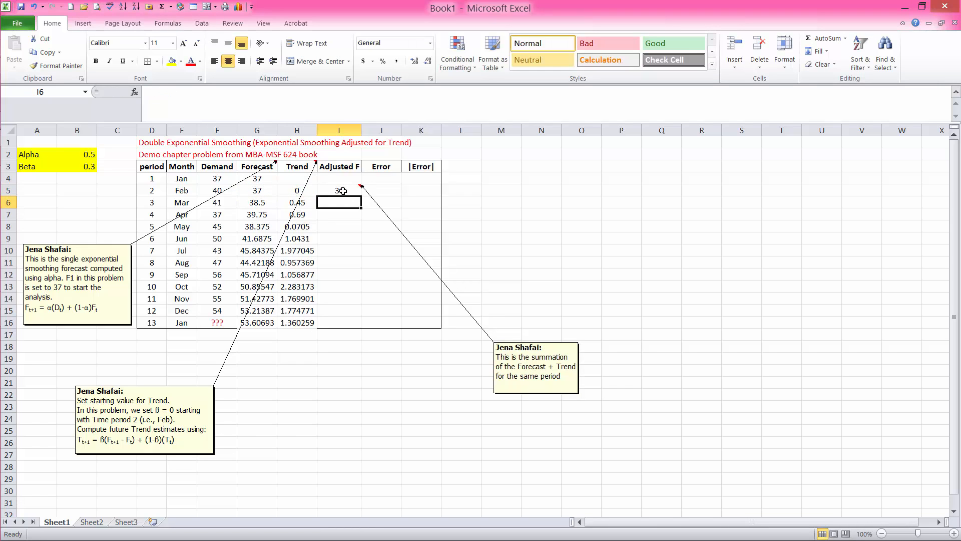
Fill the adjusted forecast formula from I5 down to I16 and review the period 13 forecasts and the Demand column.
click(342, 190)
drag(362, 196, 356, 323)
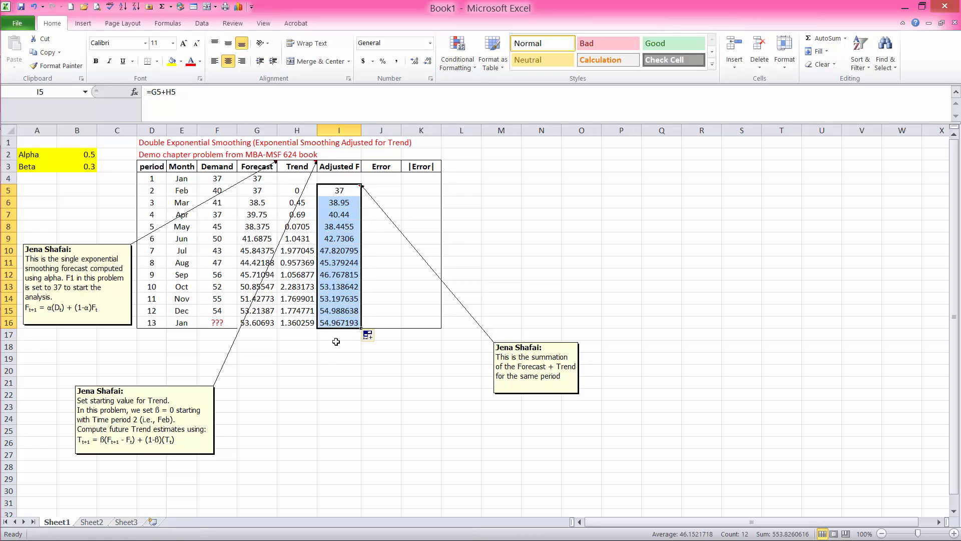
click(323, 371)
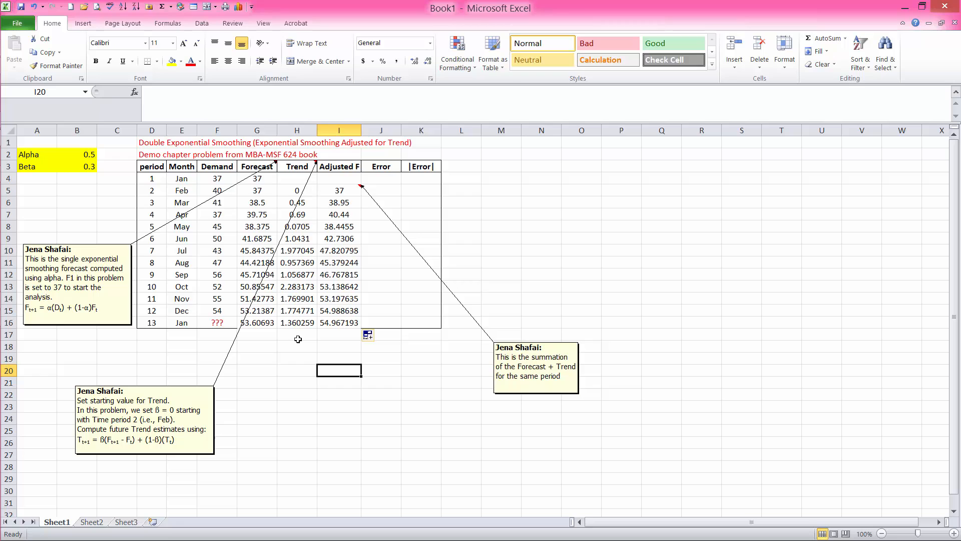
drag(259, 322, 326, 323)
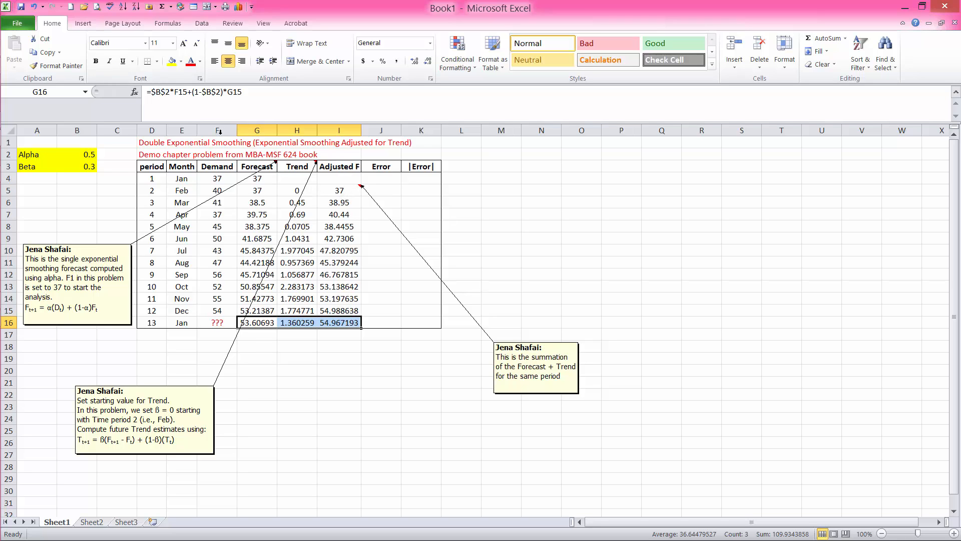
click(219, 131)
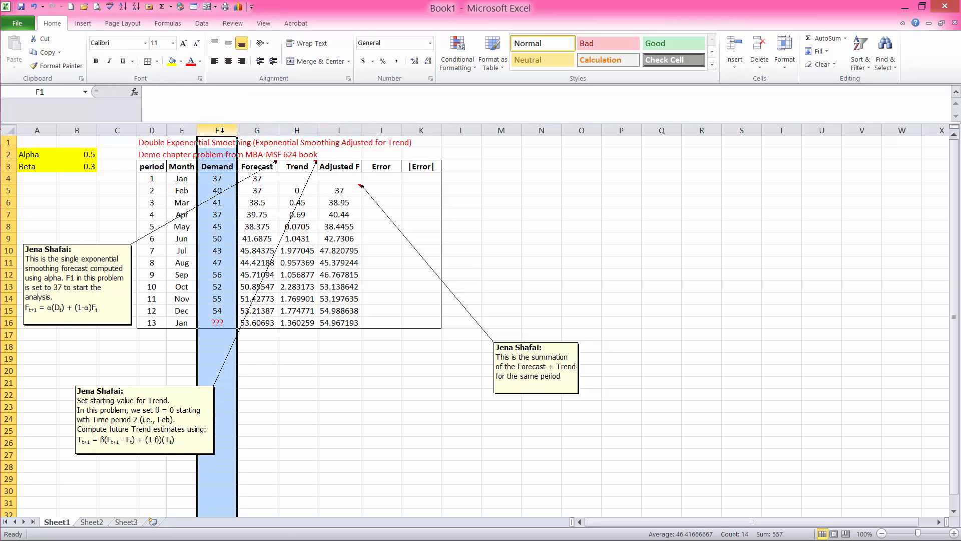
Enter the February error formula =F5-I5 in J5, subtracting the adjusted forecast from Demand.
click(353, 130)
click(345, 130)
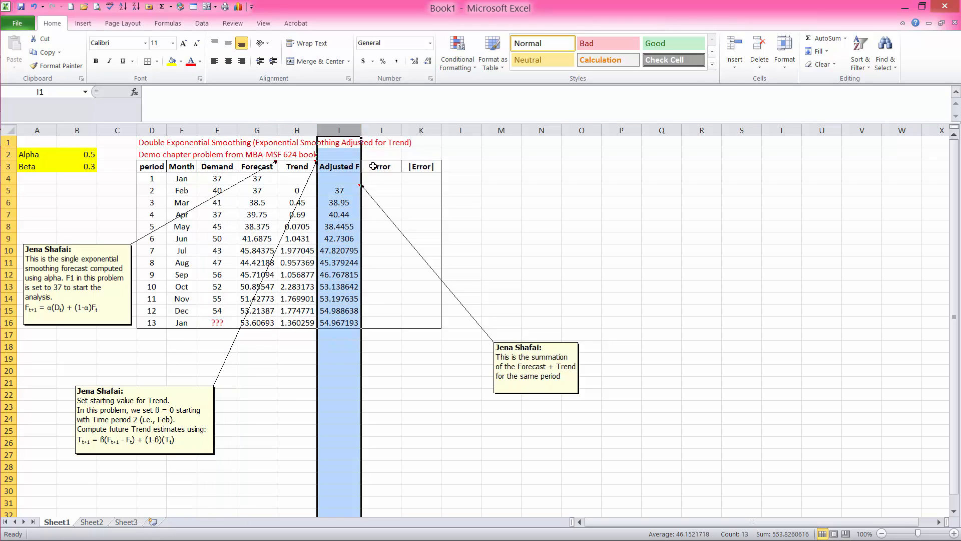
click(381, 191)
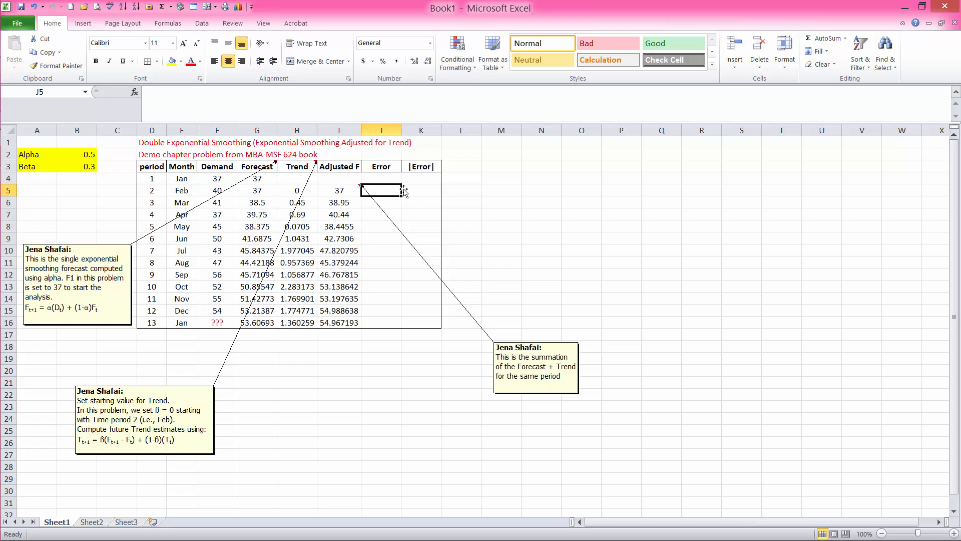
text(=)
click(224, 189)
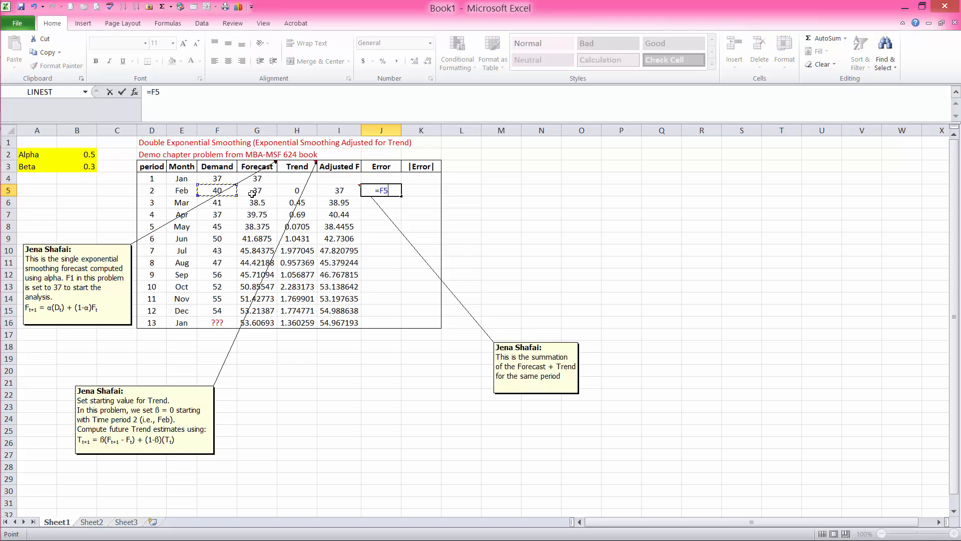
text(-)
click(343, 190)
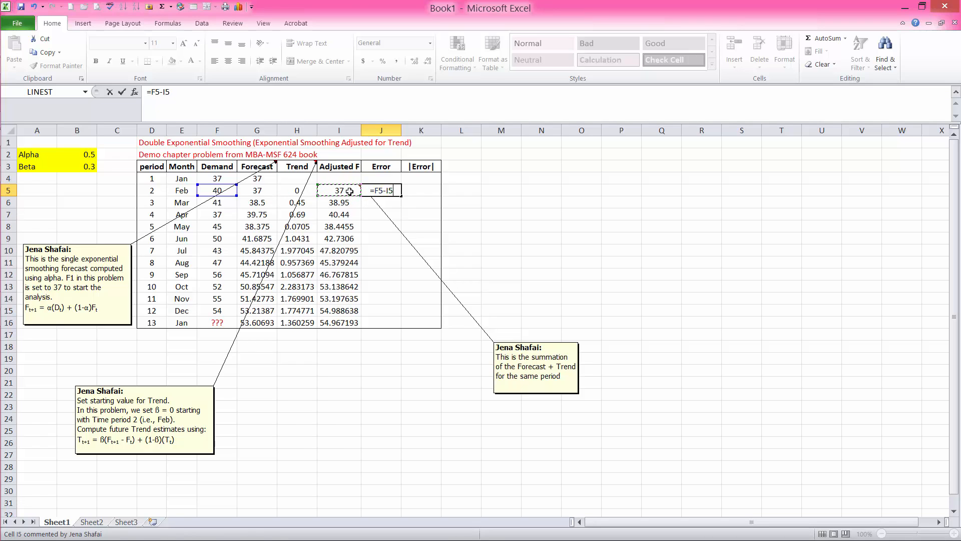
key(Return)
Fill the error formula from J5 down to J16, and clear J16 for period 13.
click(383, 192)
drag(401, 196, 387, 324)
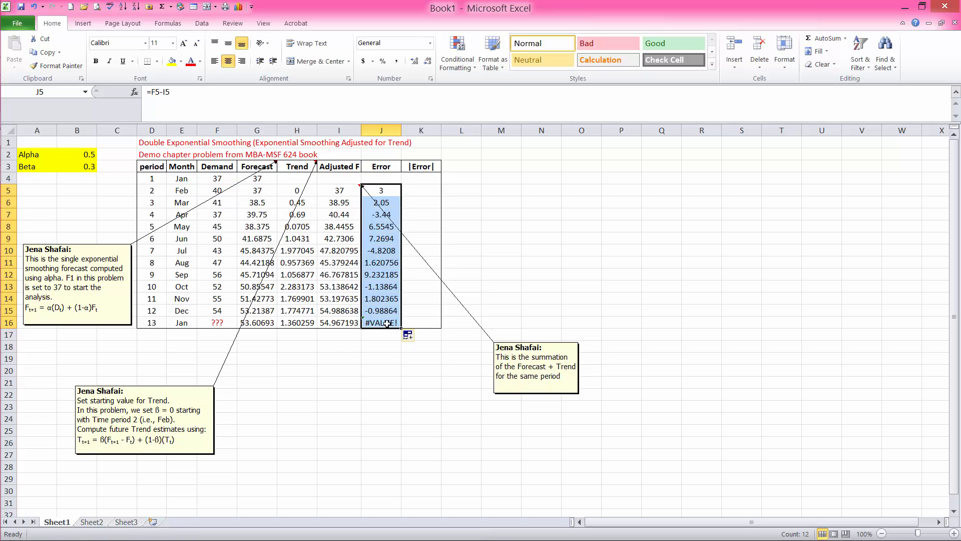
click(387, 323)
key(BackSpace)
click(421, 346)
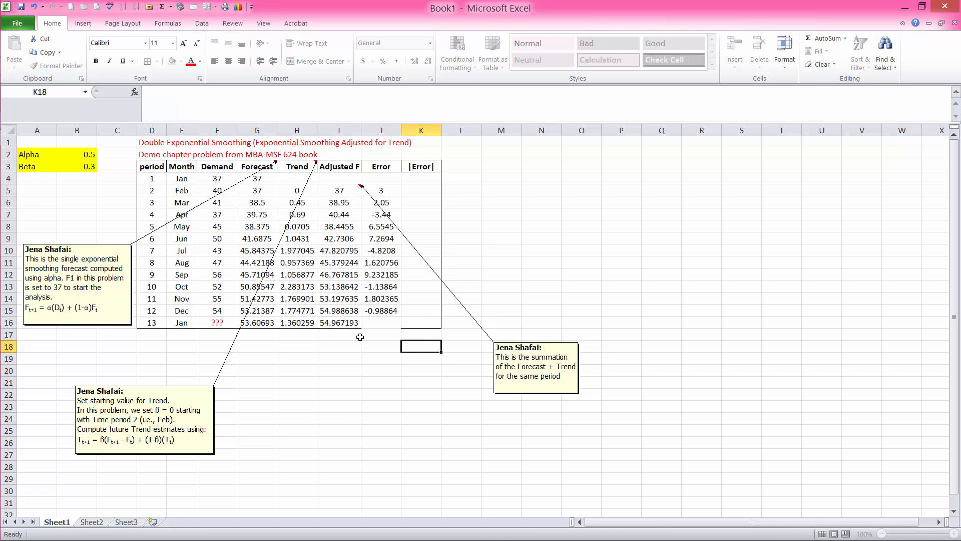
click(210, 322)
click(382, 334)
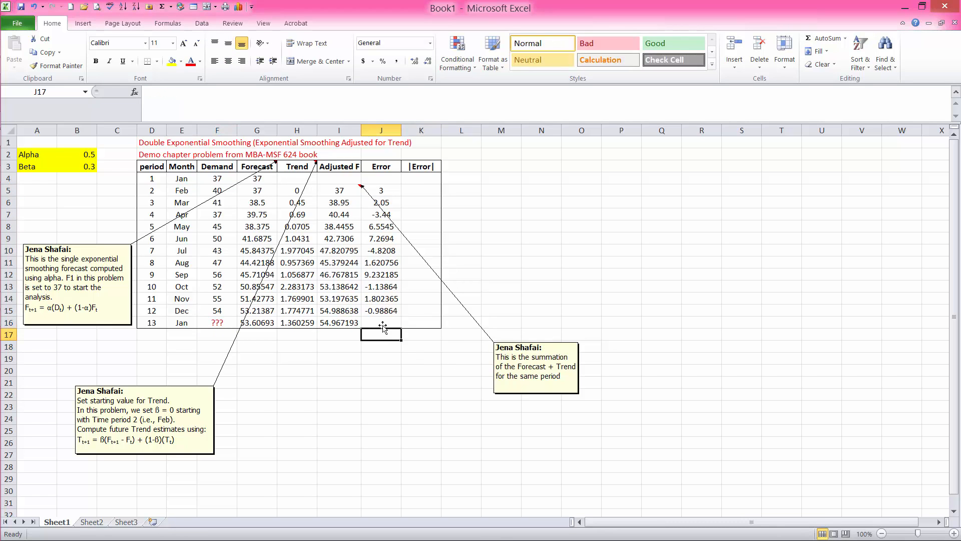
key(Up)
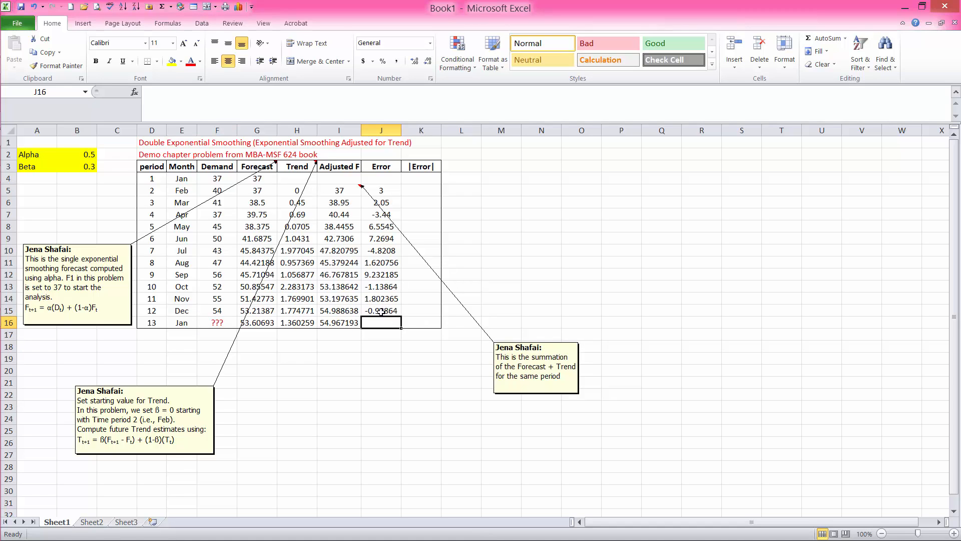
click(422, 191)
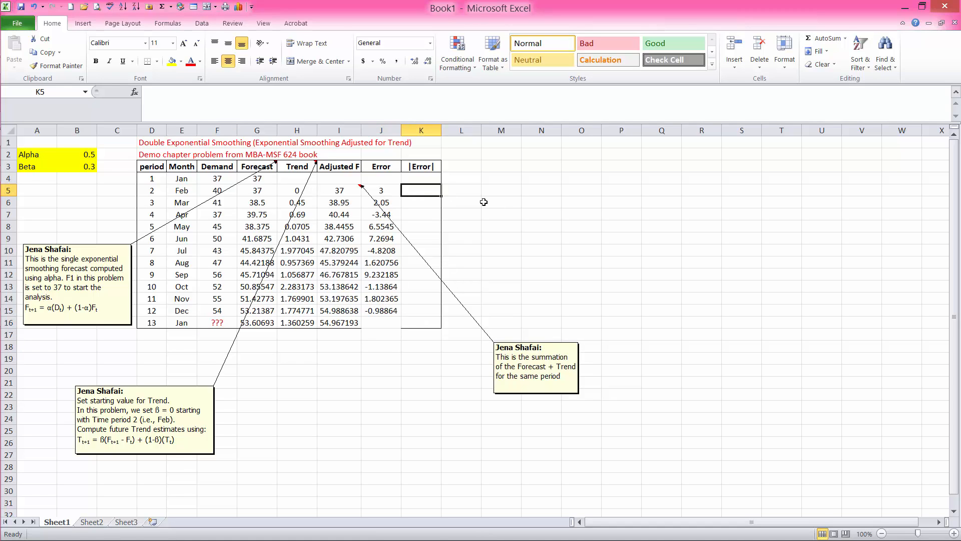
Average the Error column in J18 with the formula =average(J5:J15).
click(379, 346)
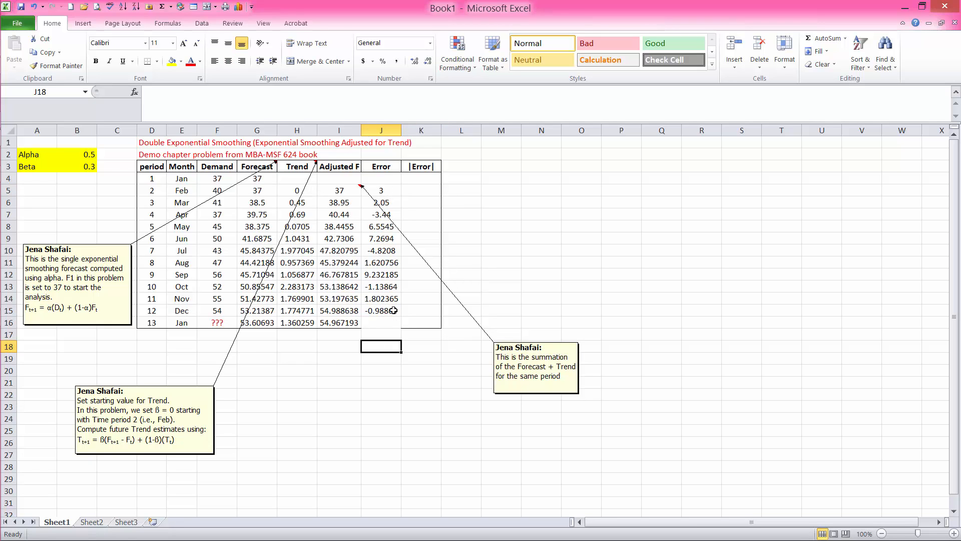
text(=average)
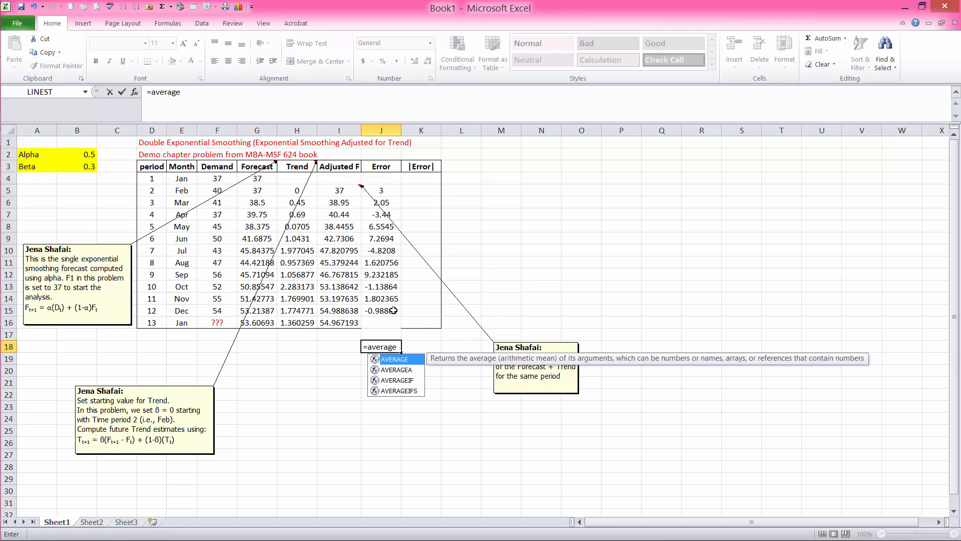
text(()
drag(394, 311, 393, 190)
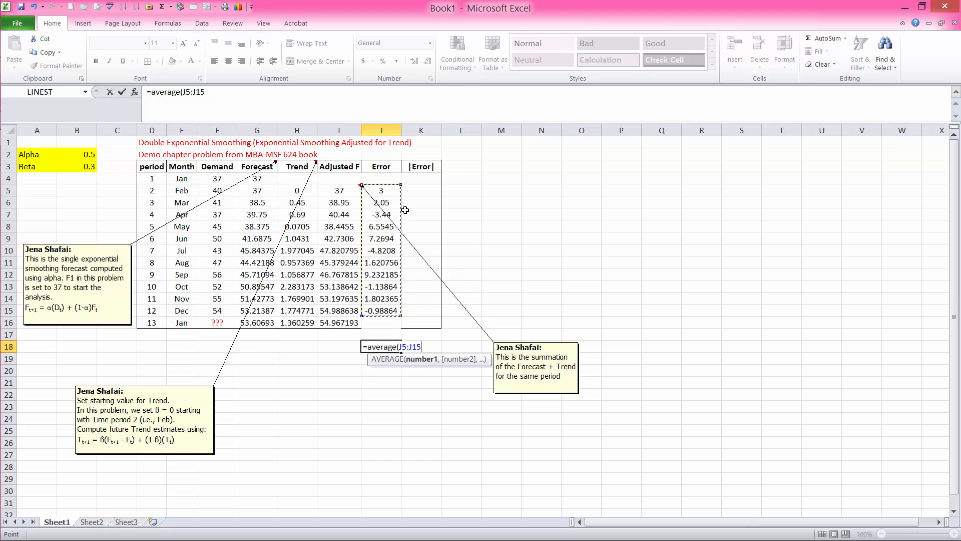
text())
key(Return)
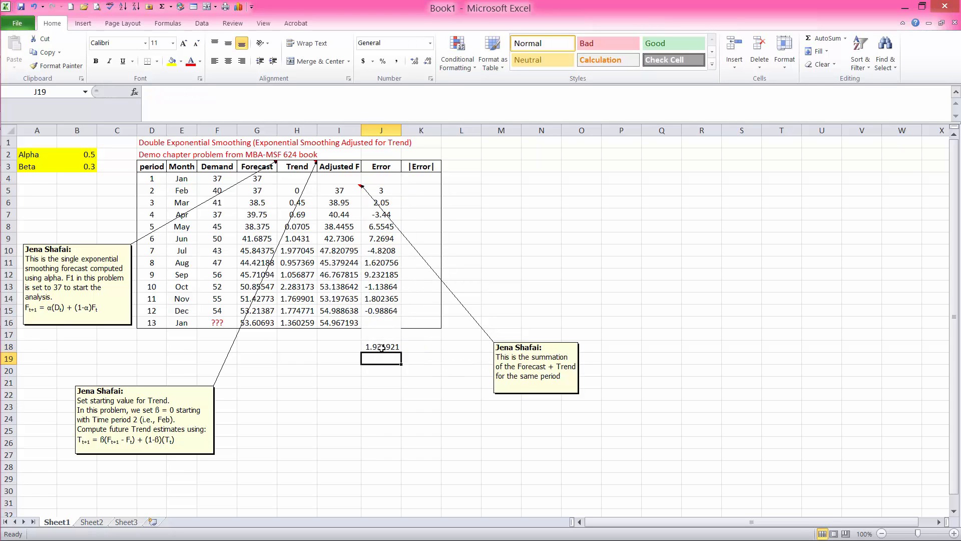
Enter the February absolute error formula =ABS(F5-I5) in K5 and fill it down to December in K15.
click(414, 191)
text(=ab)
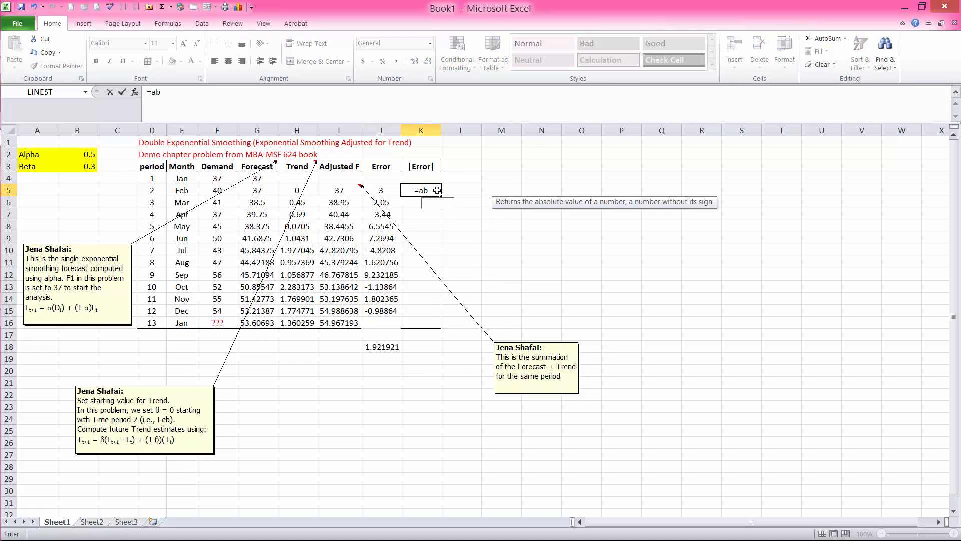
text(s()
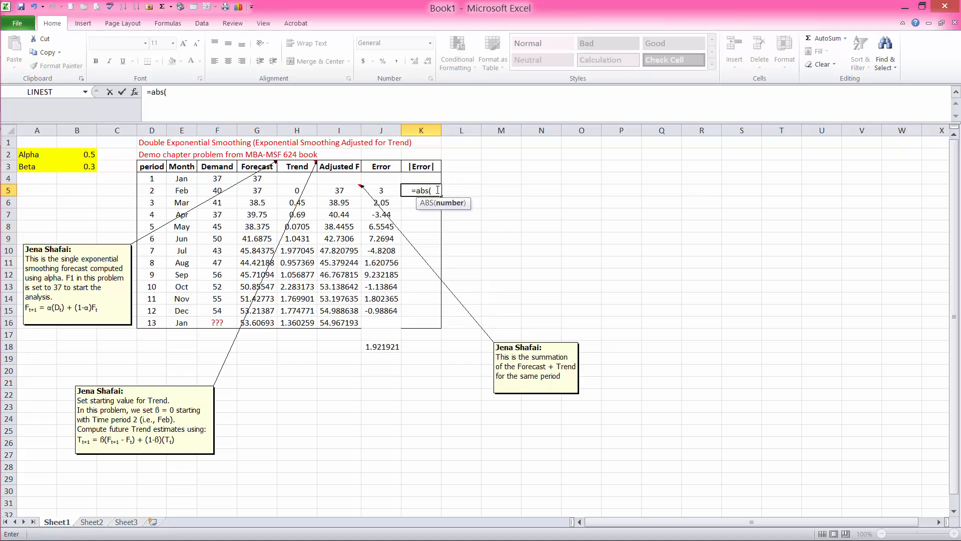
click(383, 191)
key(BackSpace)
key(BackSpace)
click(217, 192)
text(-)
click(342, 189)
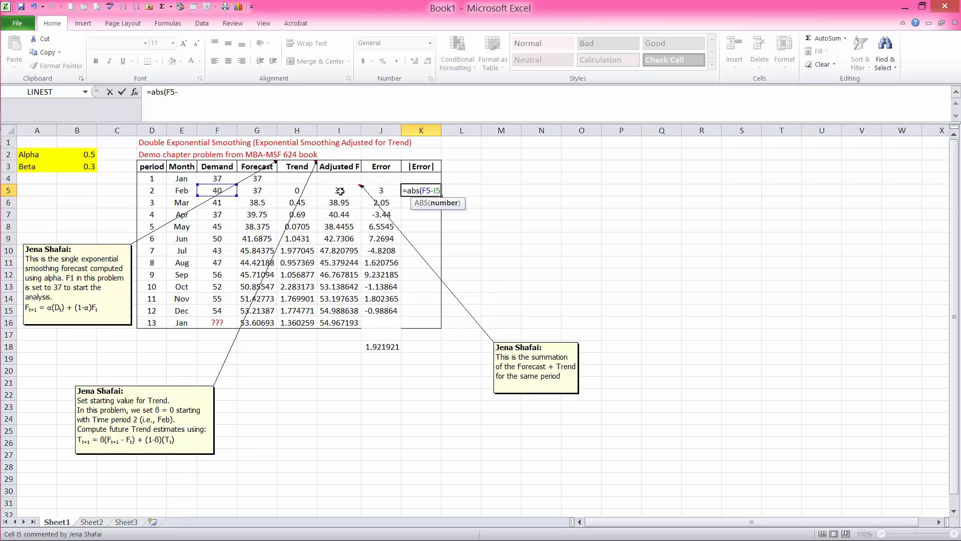
key(Return)
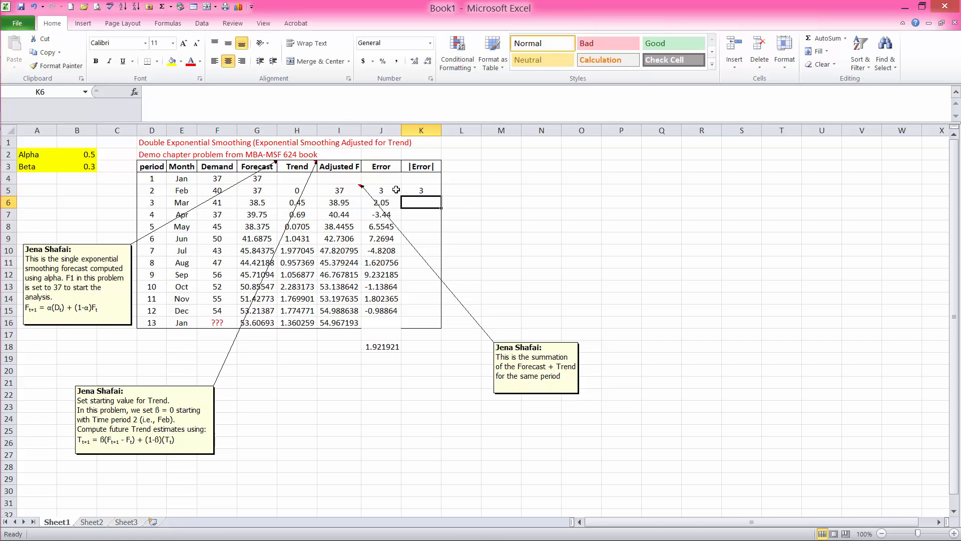
click(418, 191)
drag(440, 197, 422, 326)
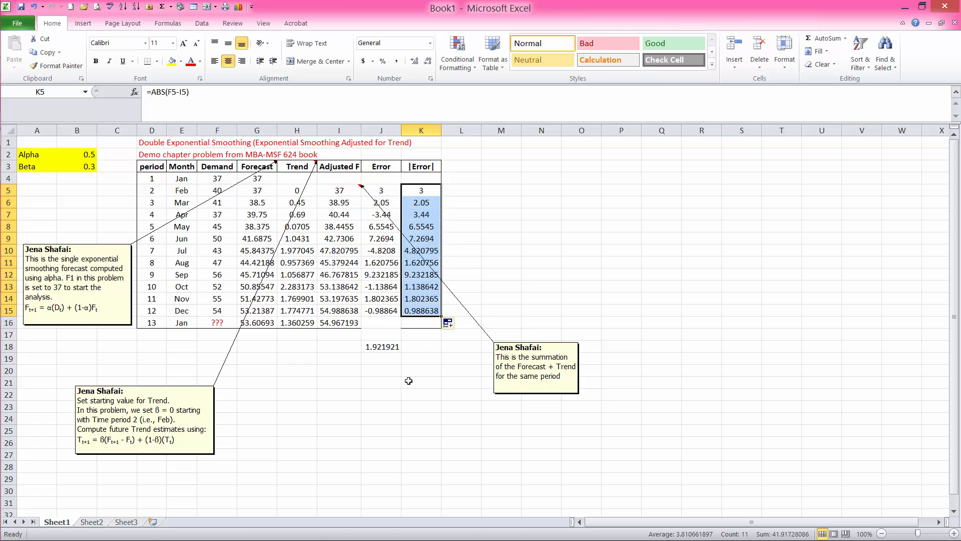
Average the absolute errors in K18 with the formula =average(K5:K15).
click(419, 348)
text(avearag)
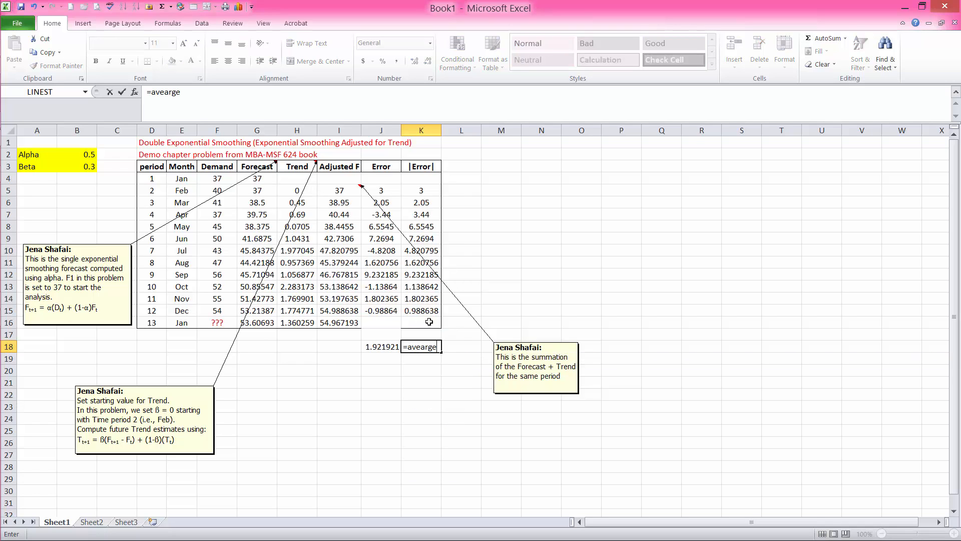
text(e)
key(BackSpace)
key(BackSpace)
text(age)
key(BackSpace)
text(rage)
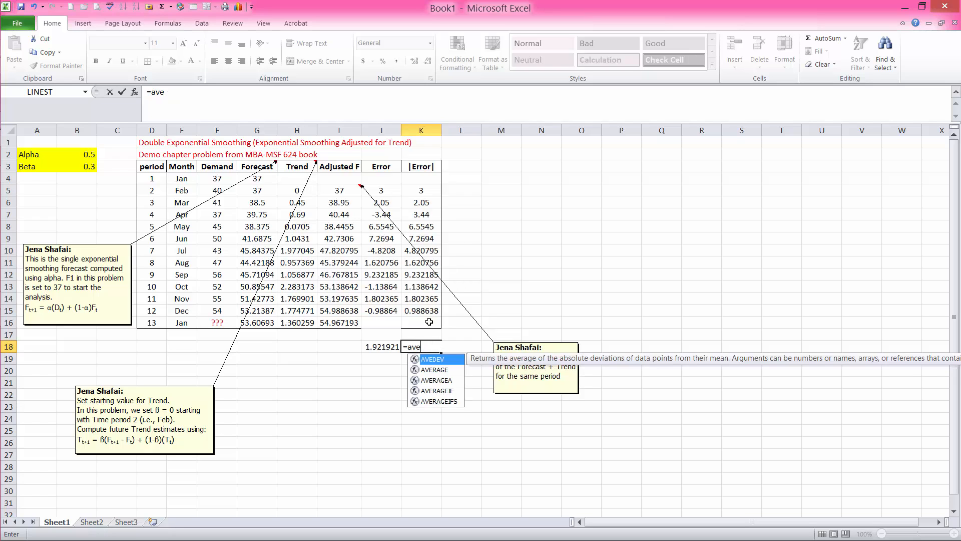
text(()
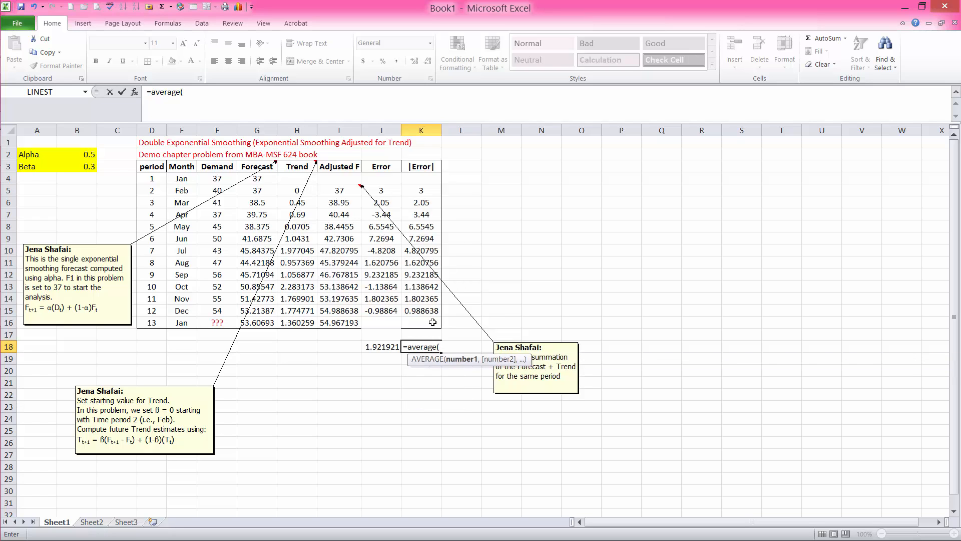
drag(422, 312, 422, 195)
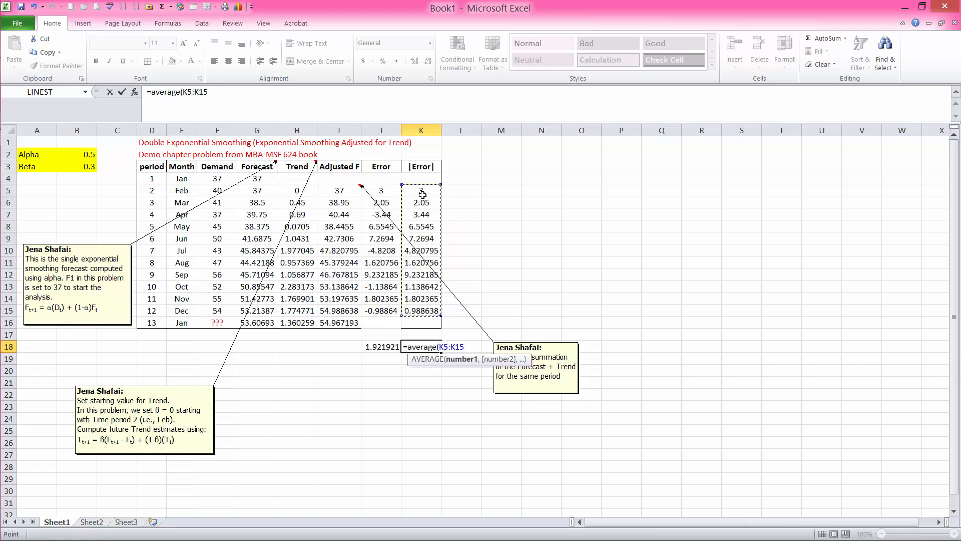
key(Return)
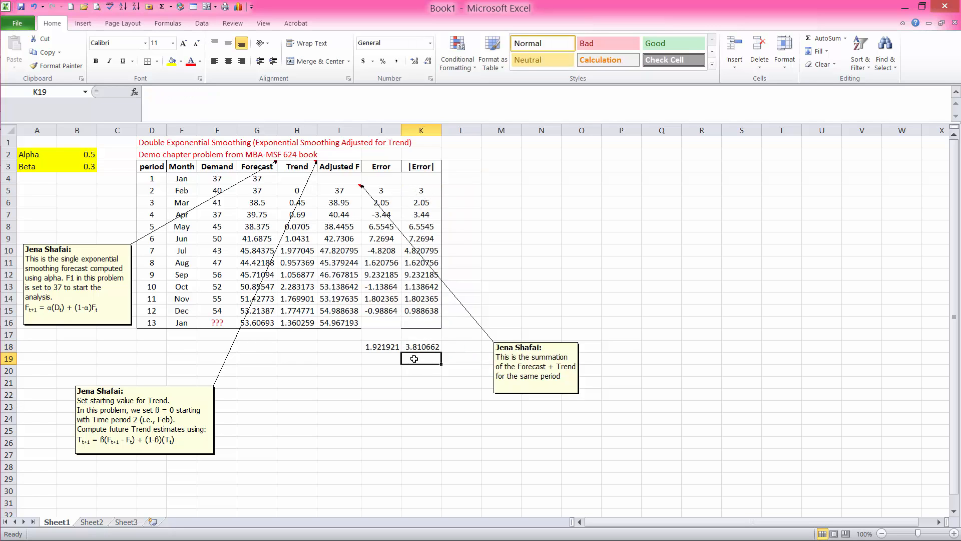
Label the two averages beneath their values, with MAD in K19 and BIAS in J19.
text(MAD)
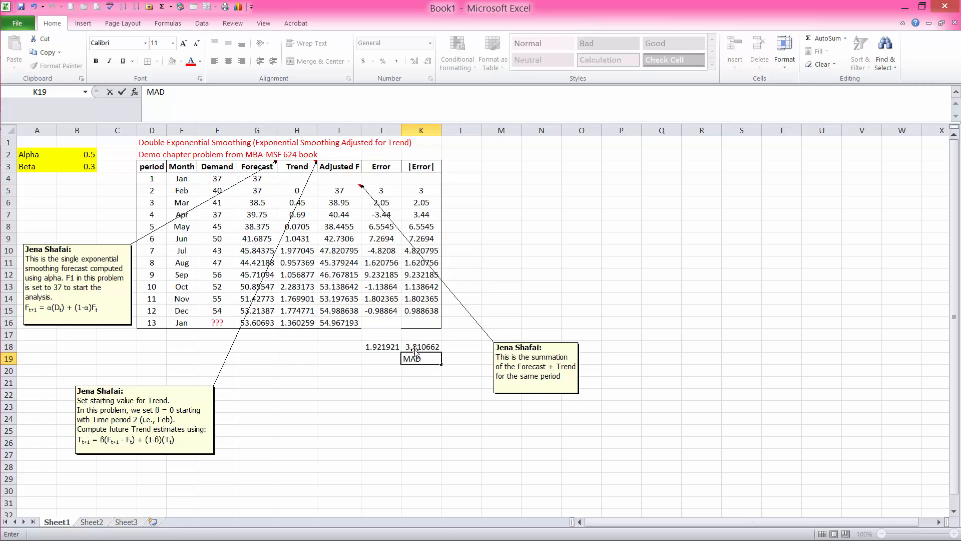
key(Left)
text(B)
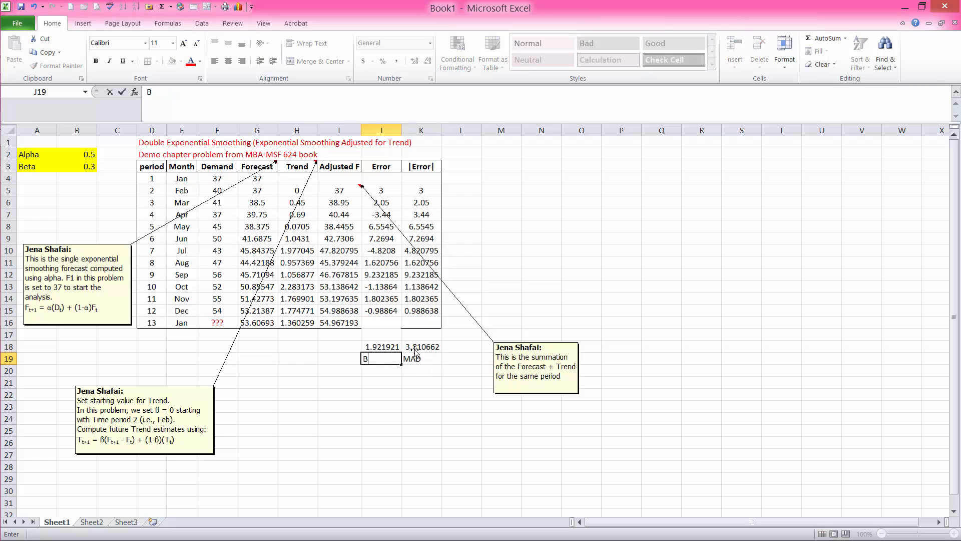
text(IAS)
click(425, 405)
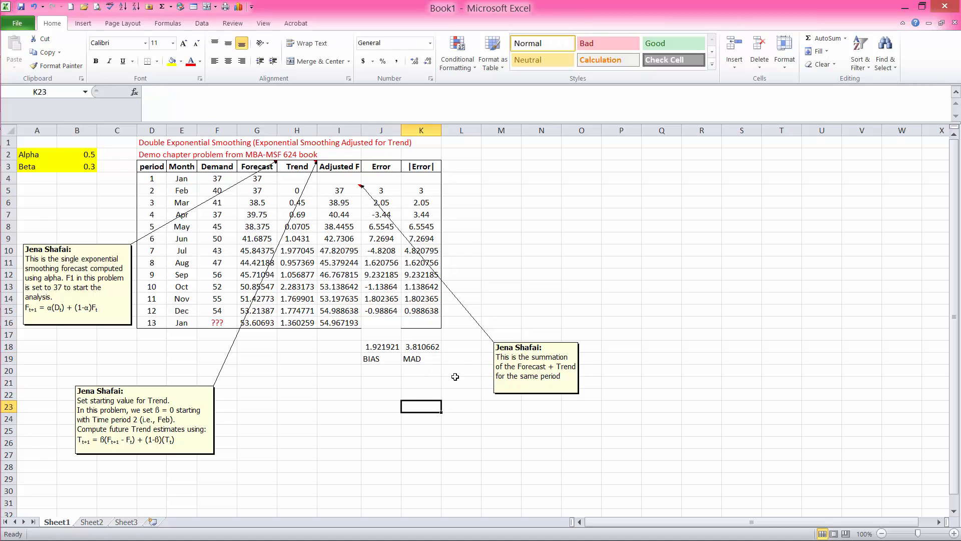
Add the label MAPD in L19, beside the MAD label.
click(385, 322)
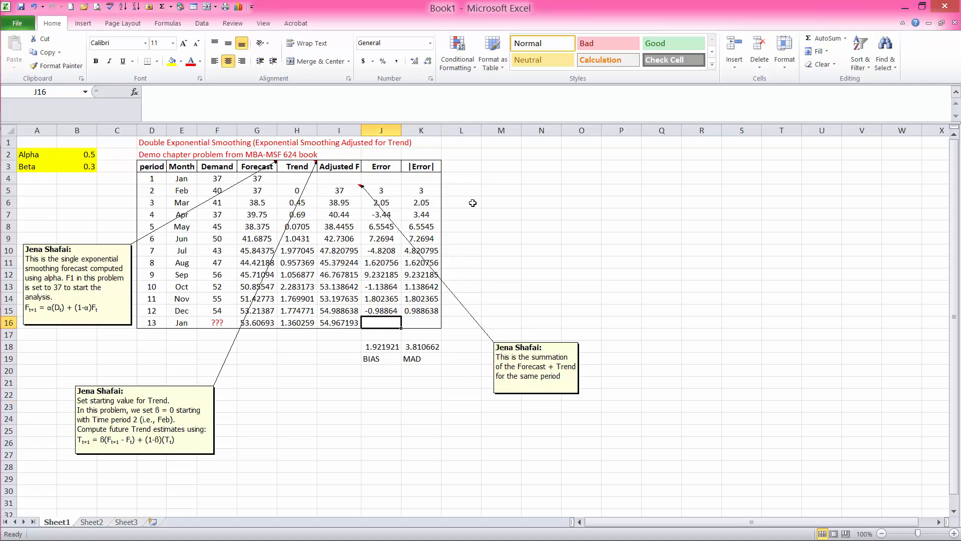
click(457, 169)
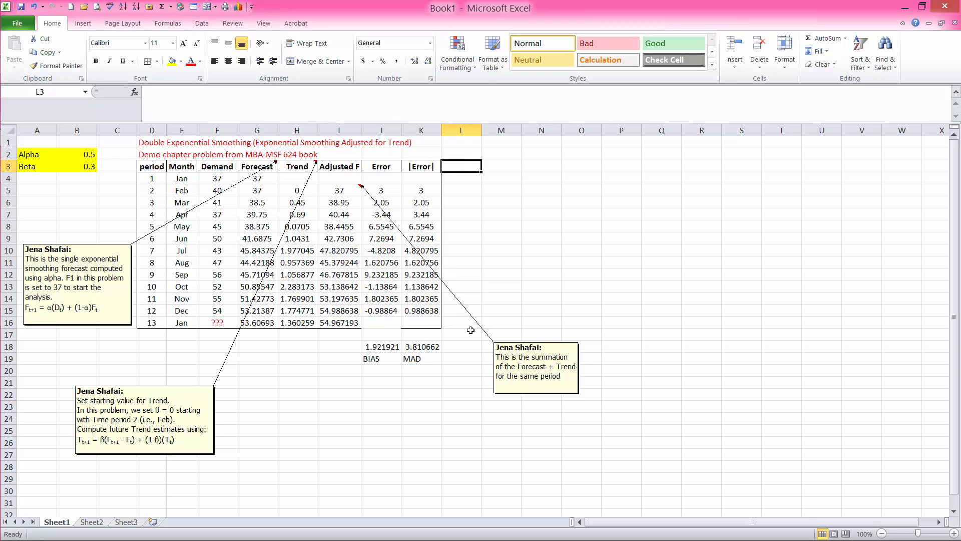
click(461, 357)
text(MA)
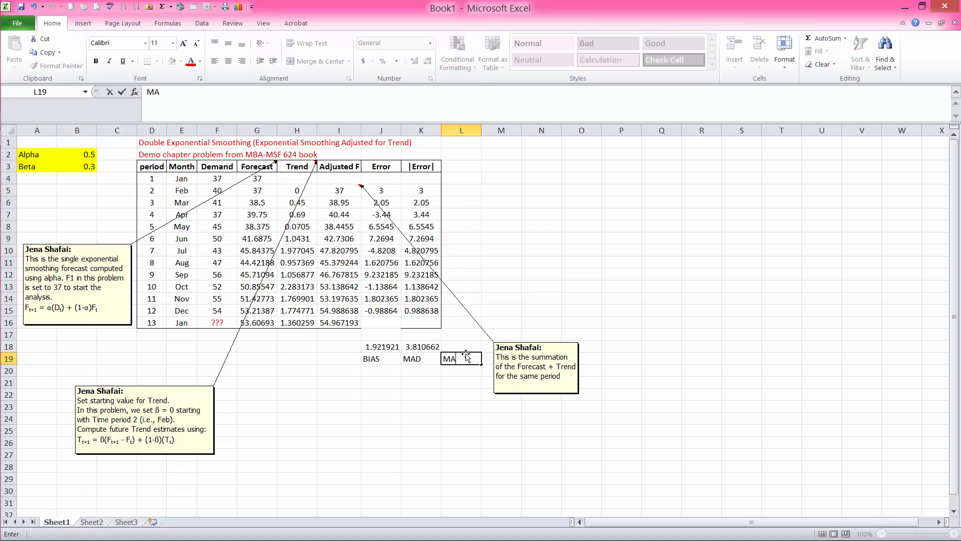
text(PD)
click(465, 347)
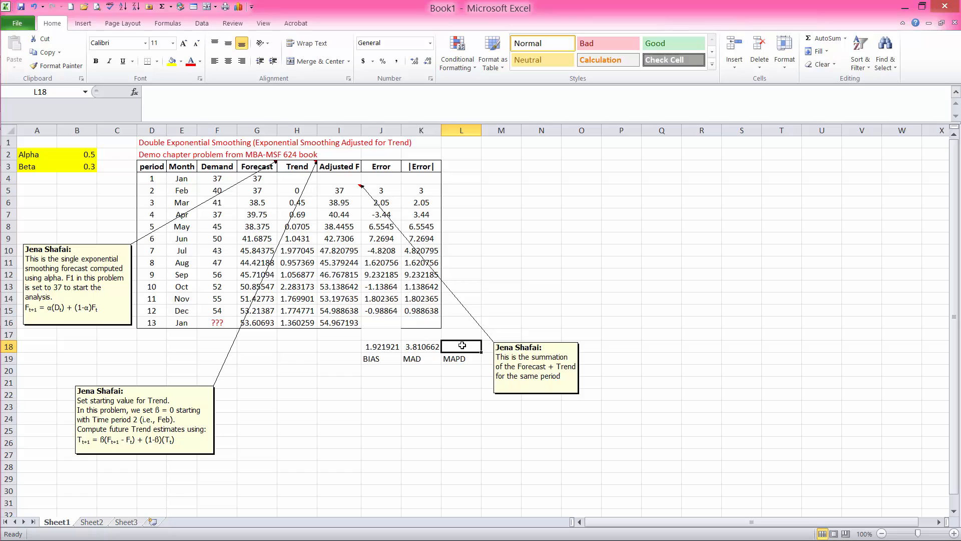
Sum the absolute errors in K17 with the formula =sum(K5:K15).
click(422, 334)
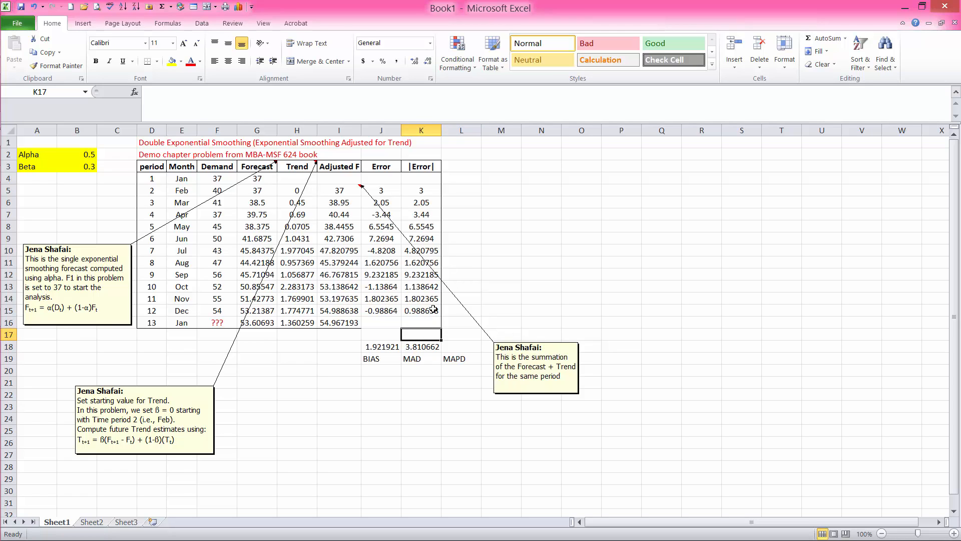
text(=su)
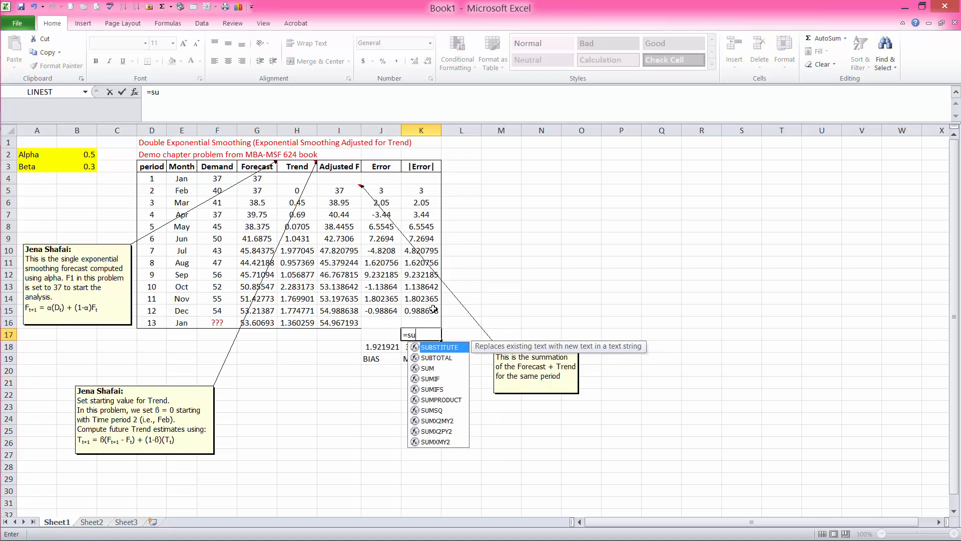
text(m()
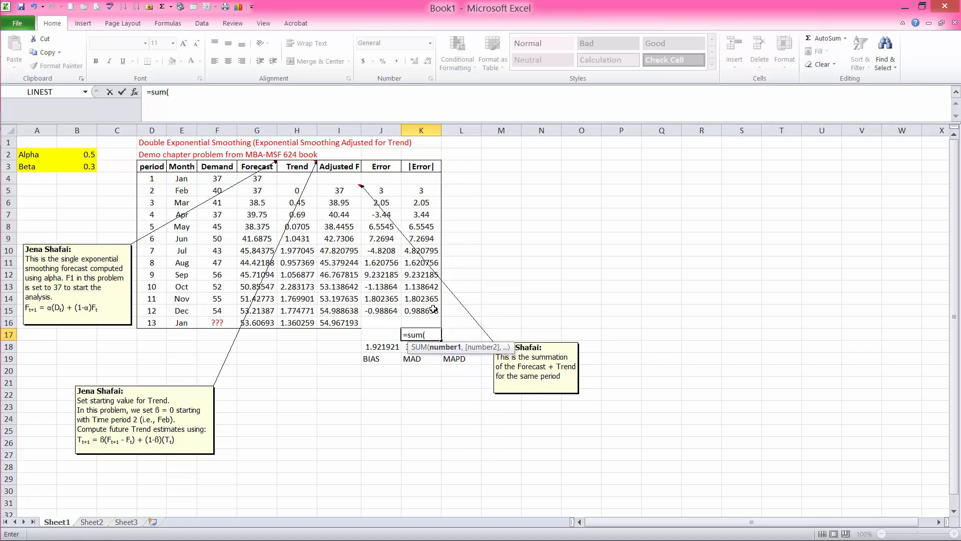
drag(425, 311, 430, 191)
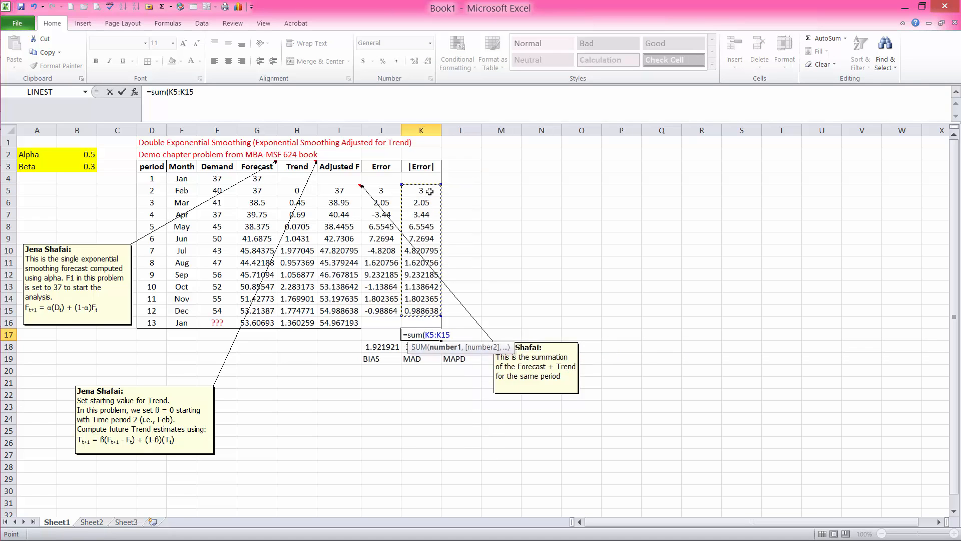
text())
key(Return)
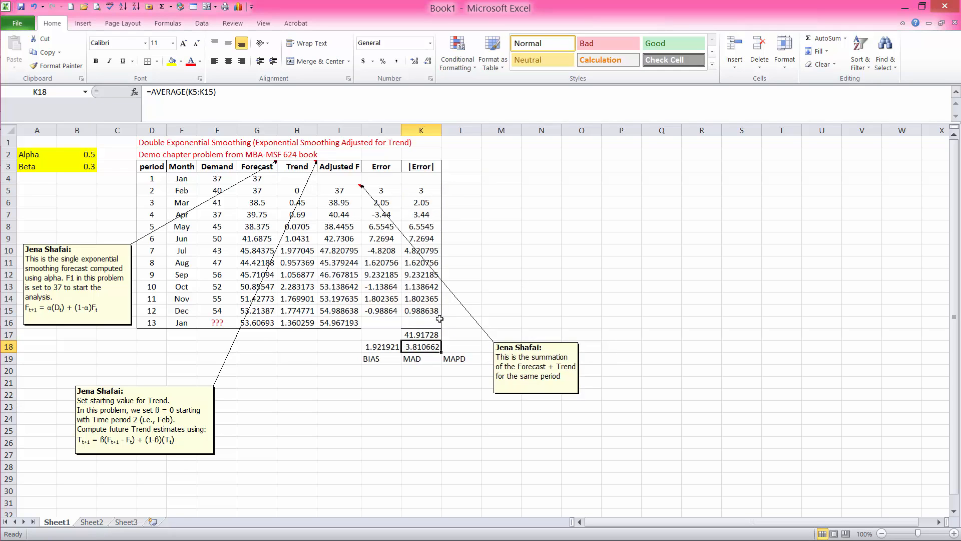
click(424, 335)
drag(426, 311, 426, 299)
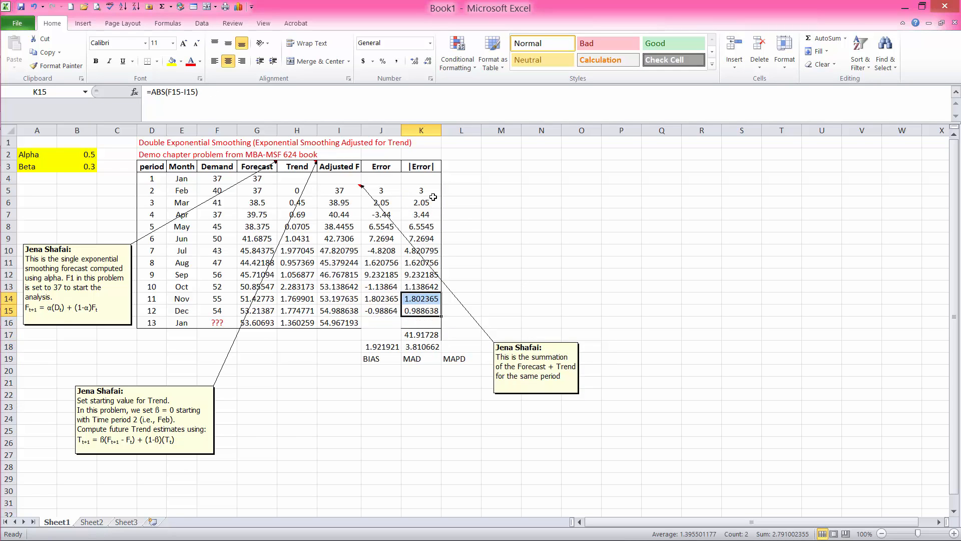
drag(426, 190, 425, 311)
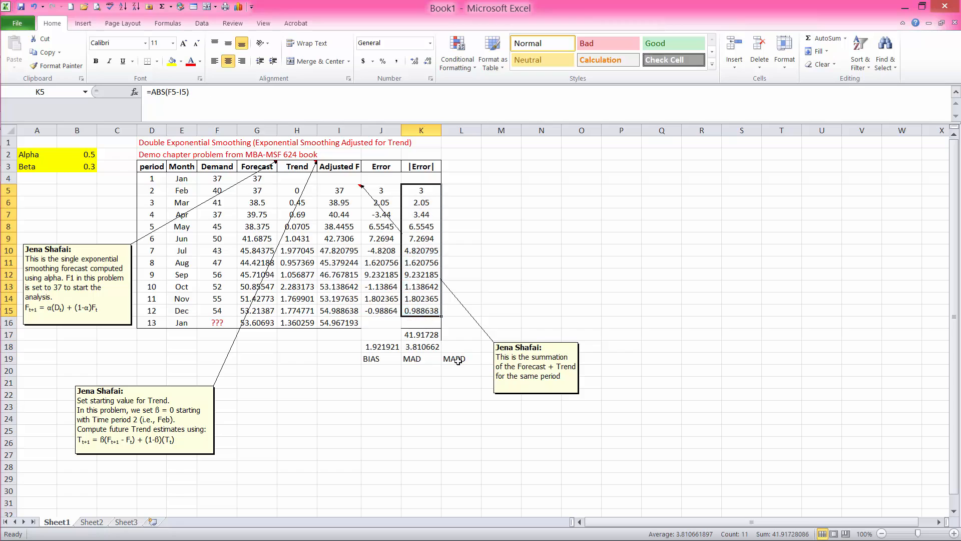
click(458, 360)
click(464, 347)
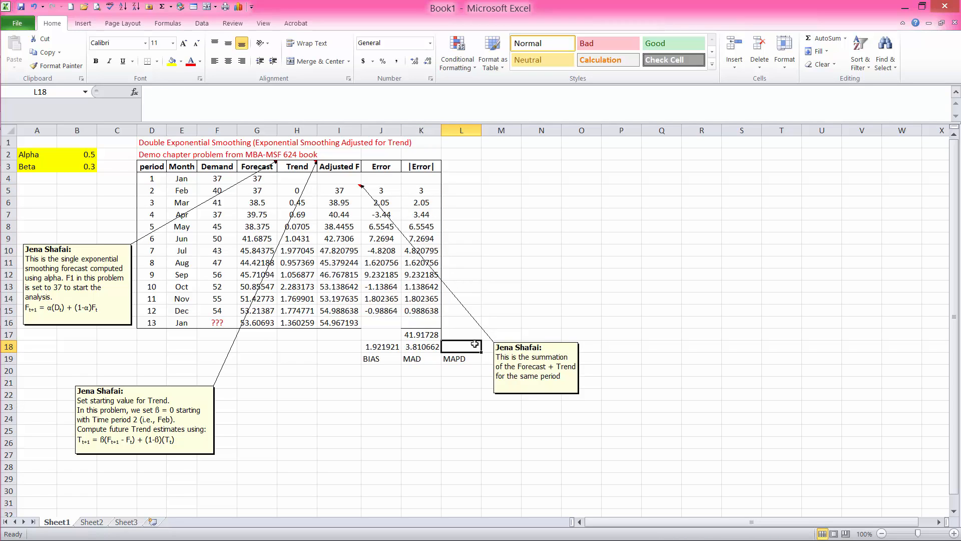
Add the label sum in D17, beneath the period column.
click(214, 337)
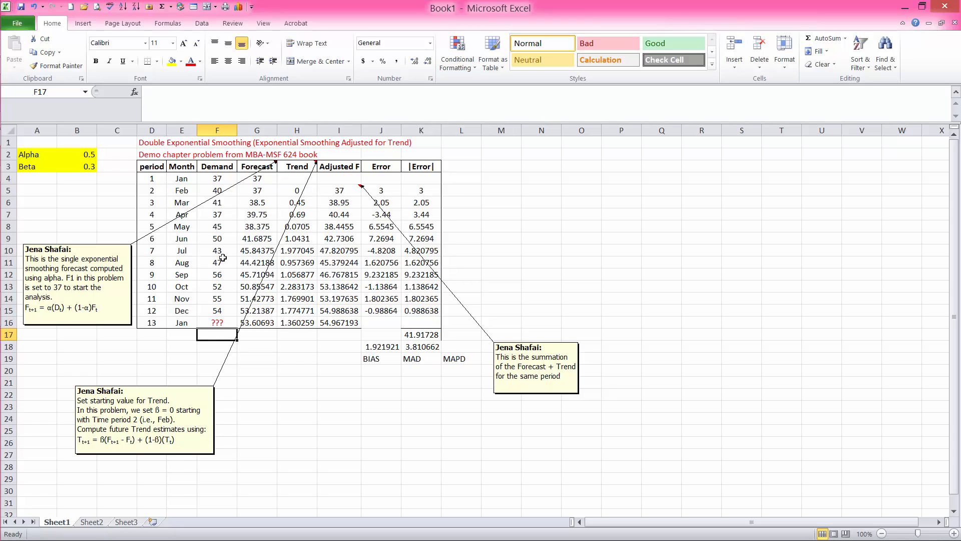
click(145, 337)
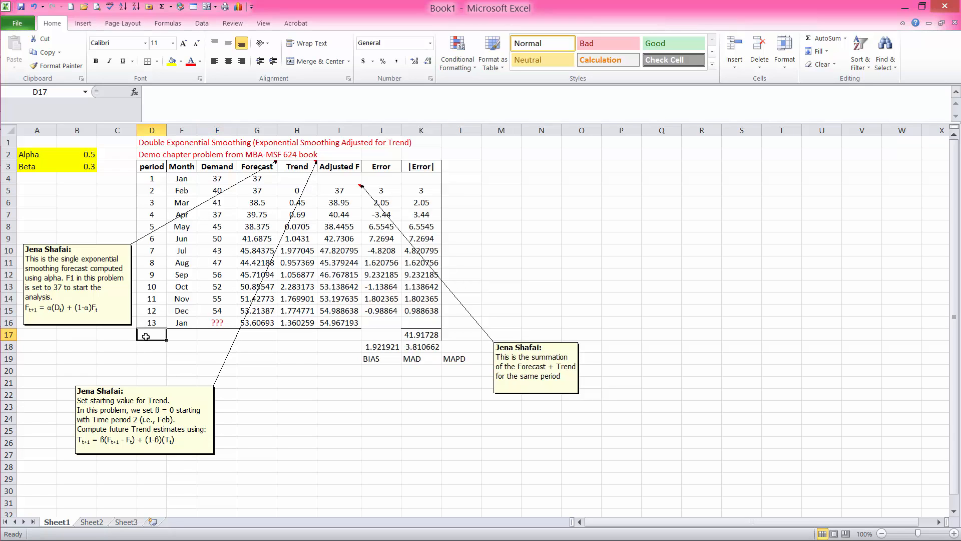
text(summ)
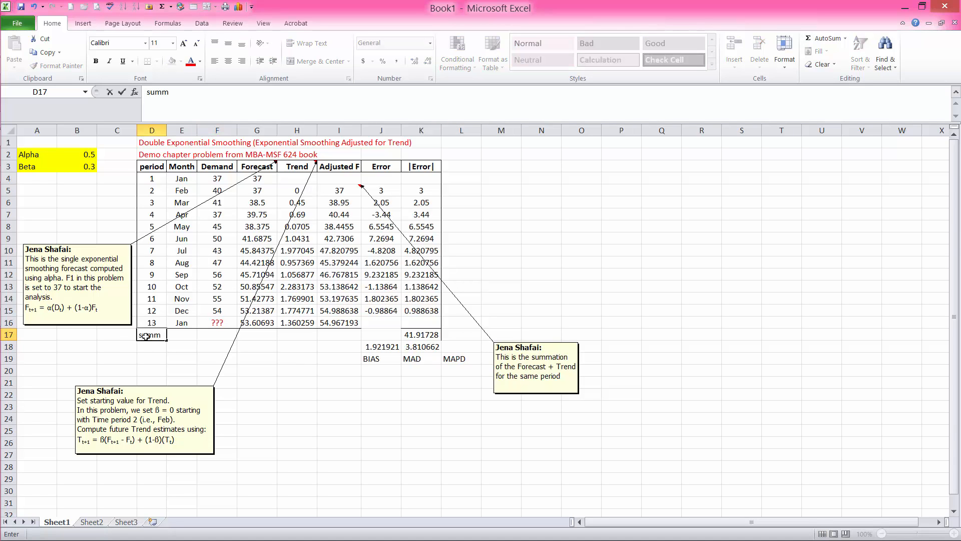
key(BackSpace)
click(200, 353)
Sum the February to December demand in F17 with the formula =sum(F5:F15).
click(209, 337)
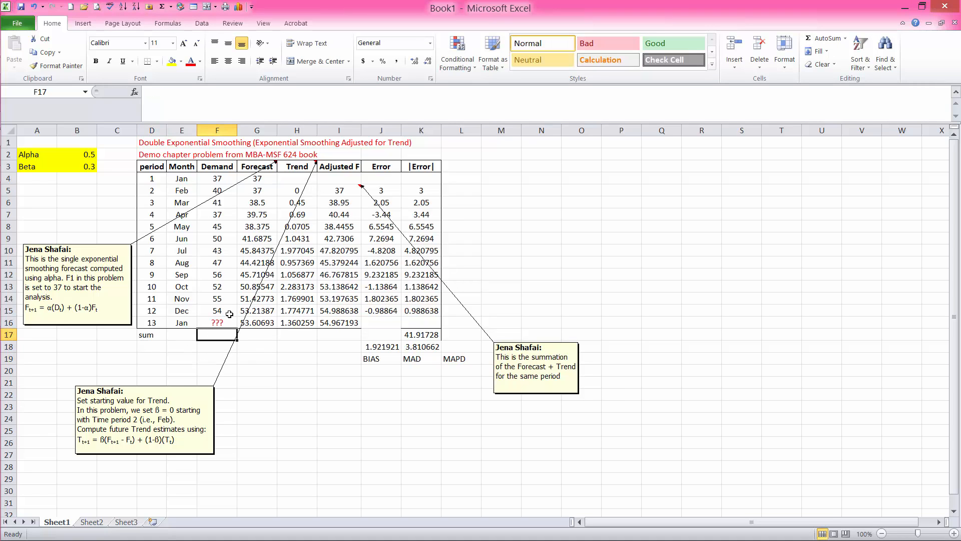
text(=)
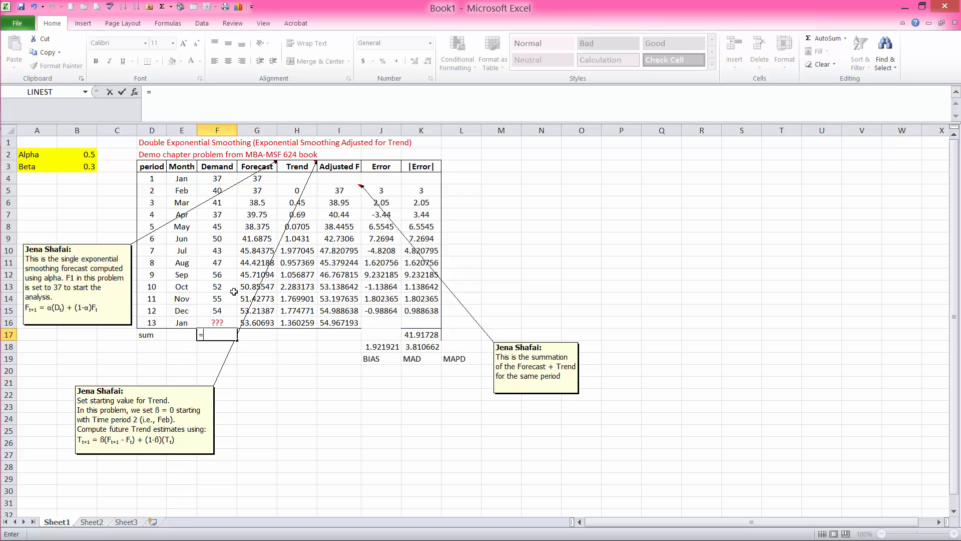
text(sum()
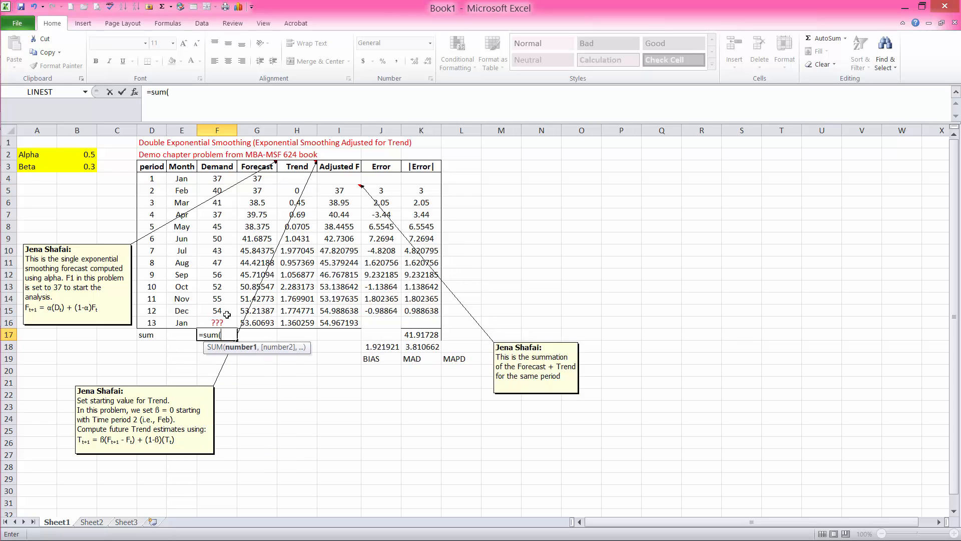
drag(218, 190, 214, 309)
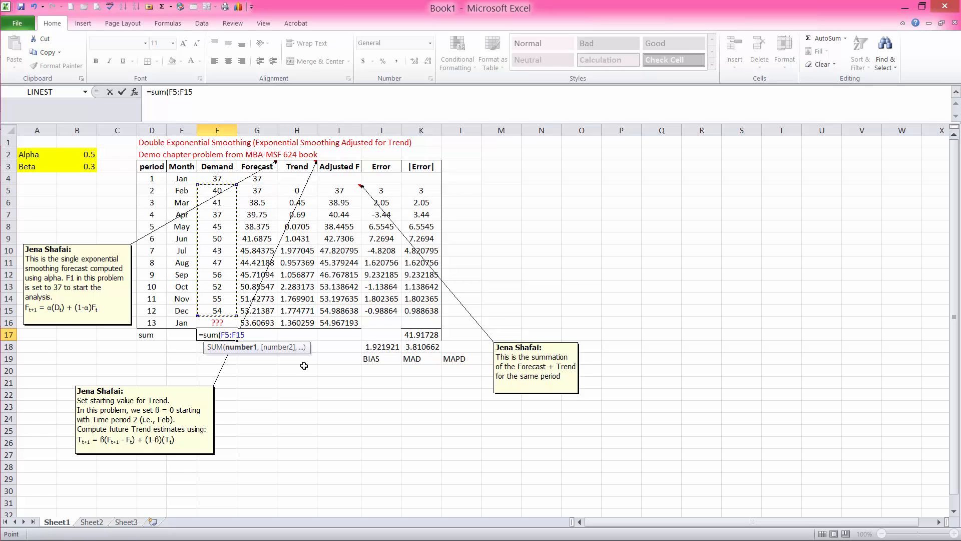
key(Return)
Calculate the MAPD in L18 by dividing the absolute error sum by the demand sum with =K17/F17.
click(456, 360)
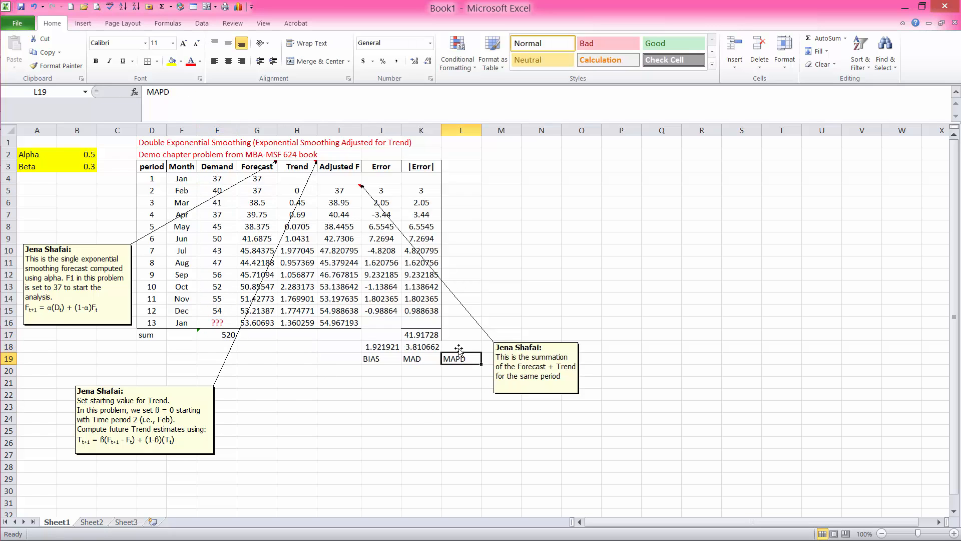
click(457, 343)
text(=)
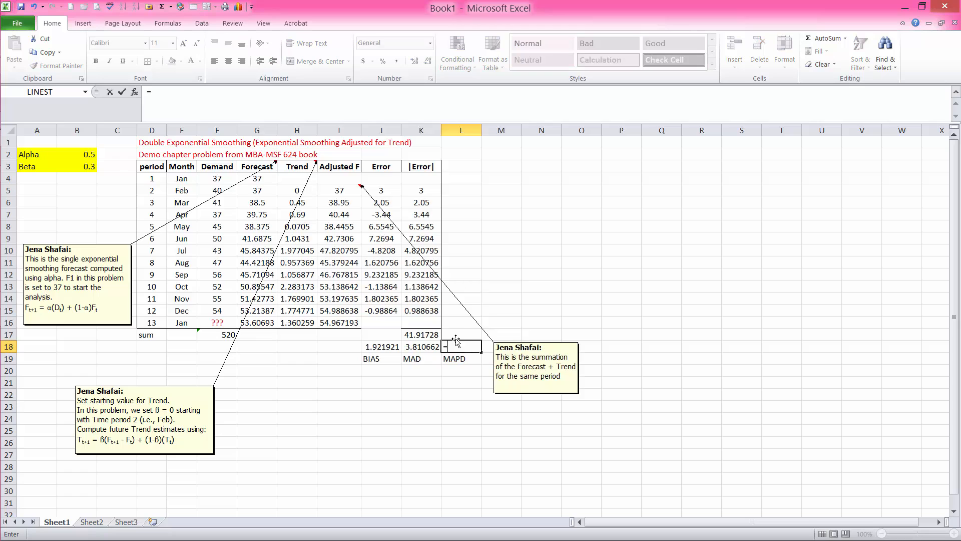
click(423, 335)
click(227, 334)
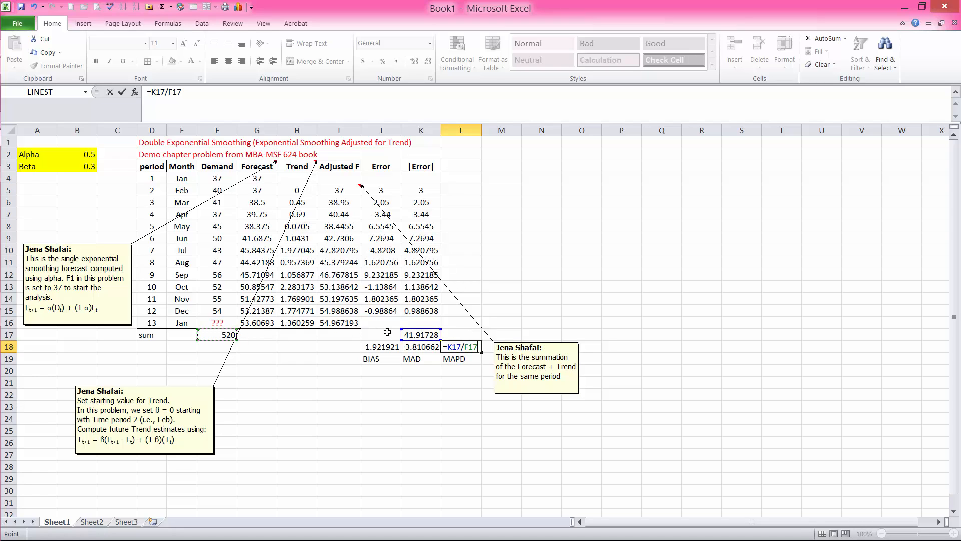
key(Return)
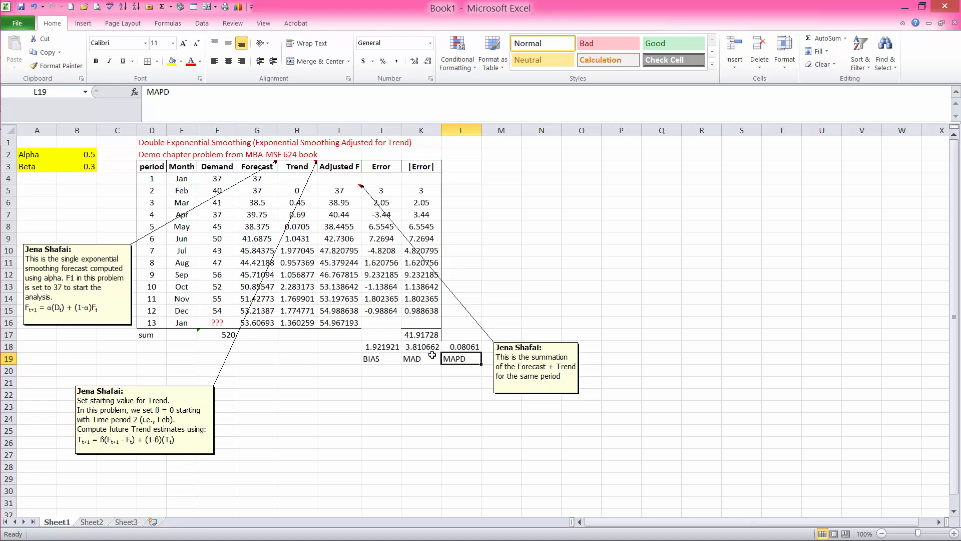
click(465, 348)
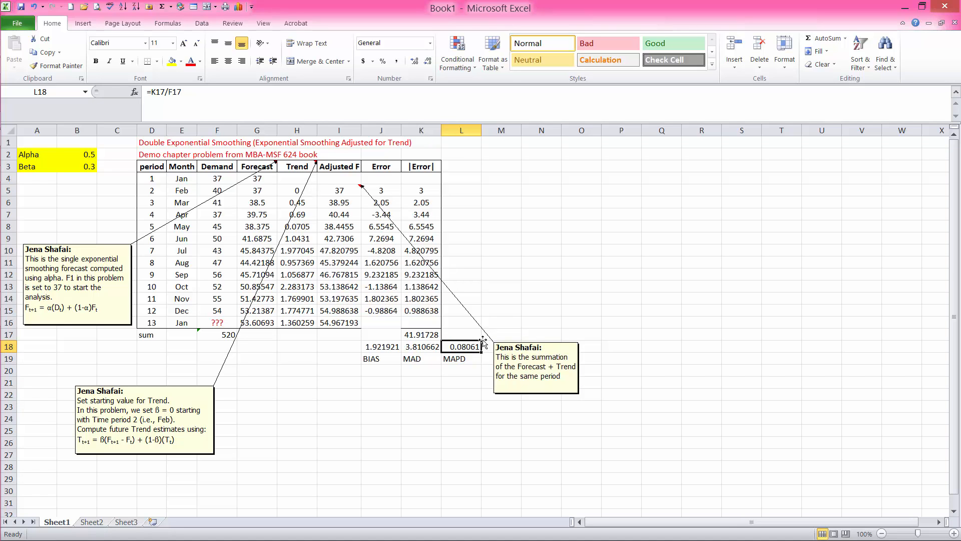
Arrange Excel and QM for Windows side by side, and close the Details and Error Analysis results to return to the data table.
double_click(541, 16)
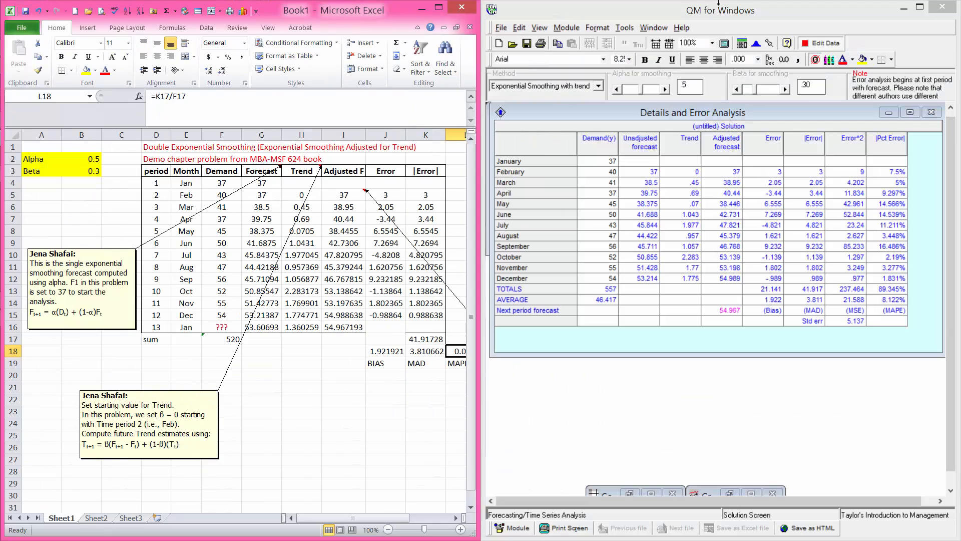
drag(733, 9, 744, 192)
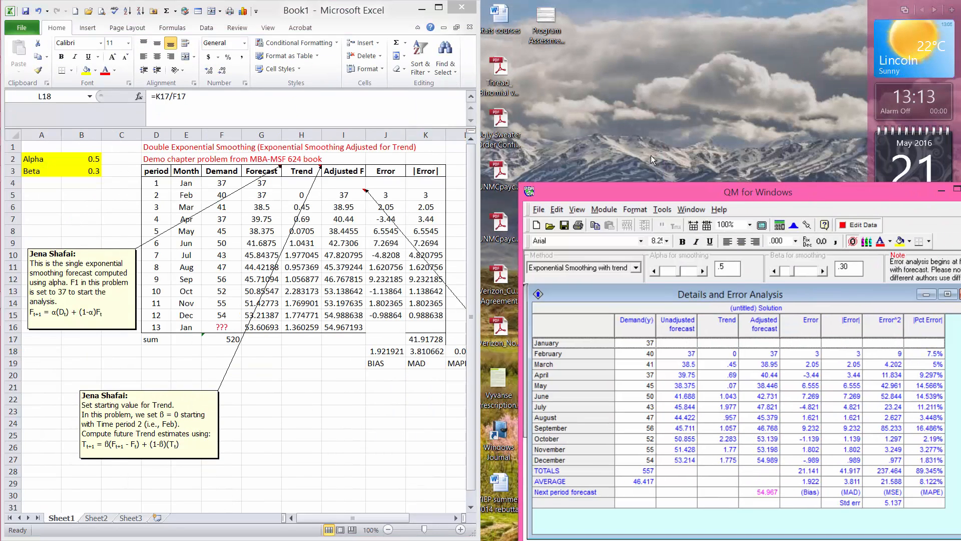
key(super+Right)
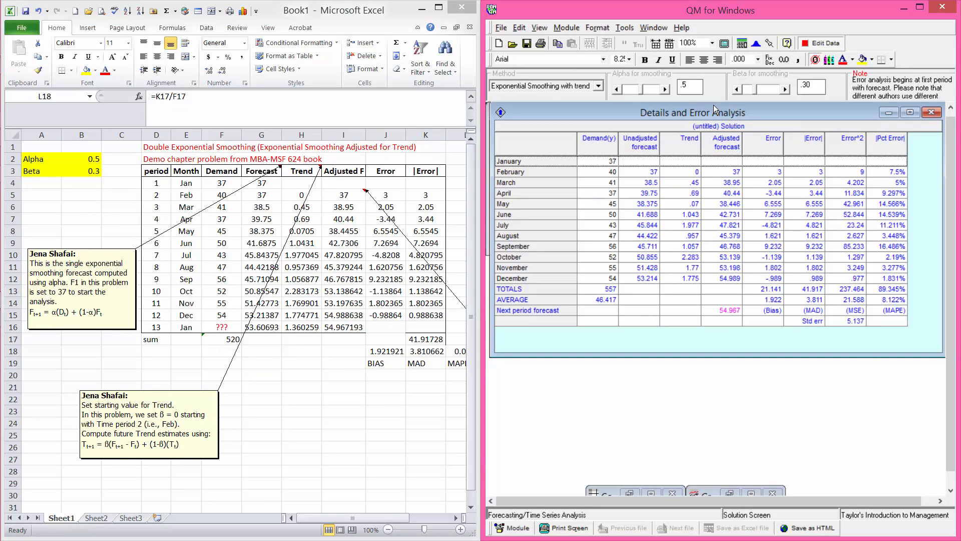
click(932, 113)
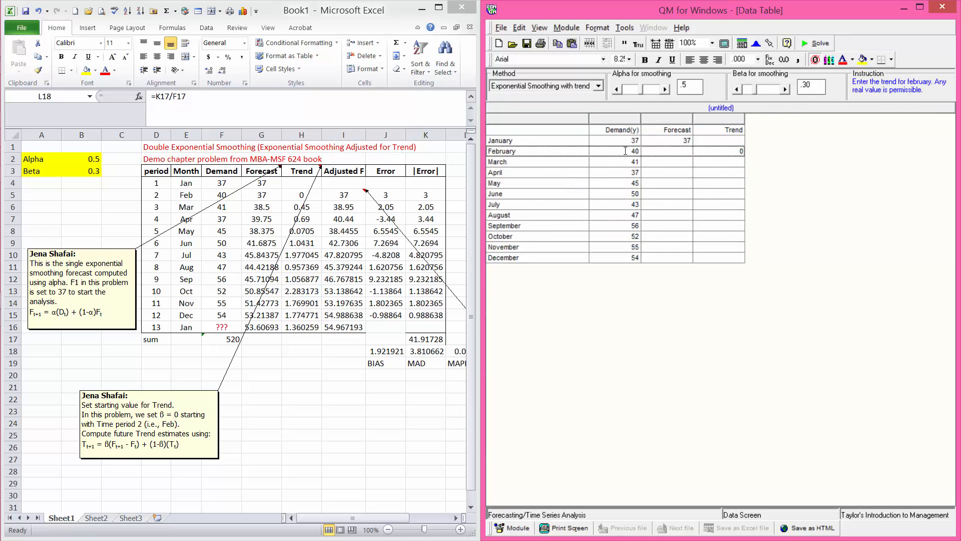
Choose the Exponential Smoothing with trend method in QM for Windows and check its alpha of .5 and beta of .3.
click(627, 143)
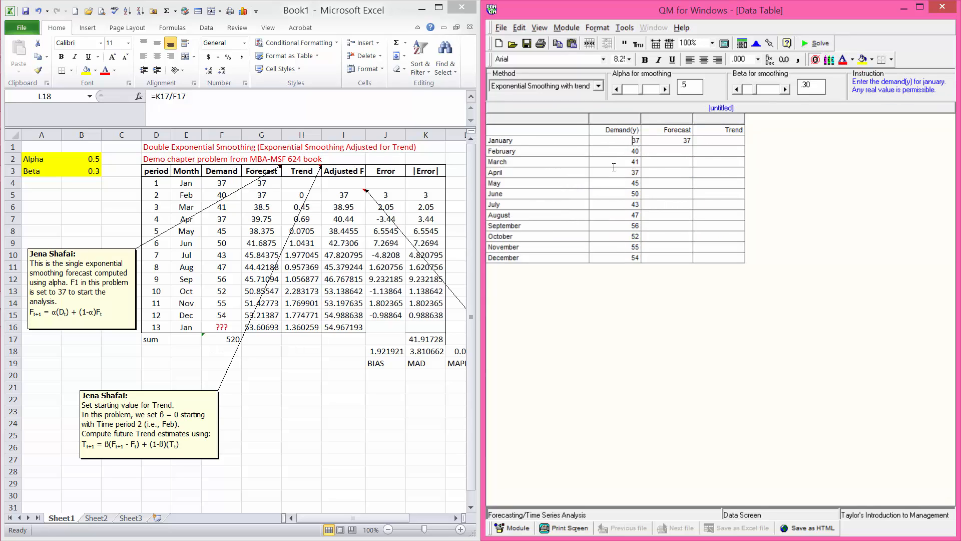
click(535, 85)
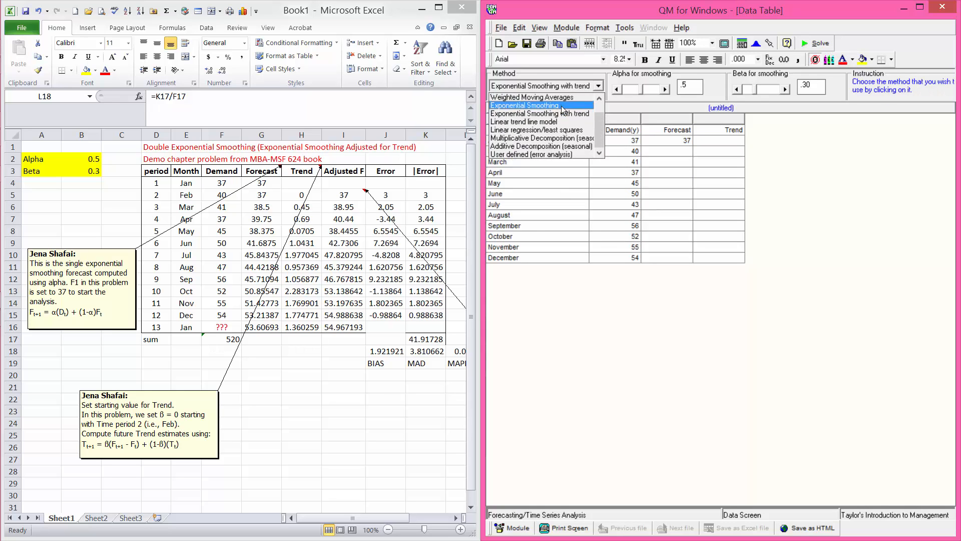
click(536, 114)
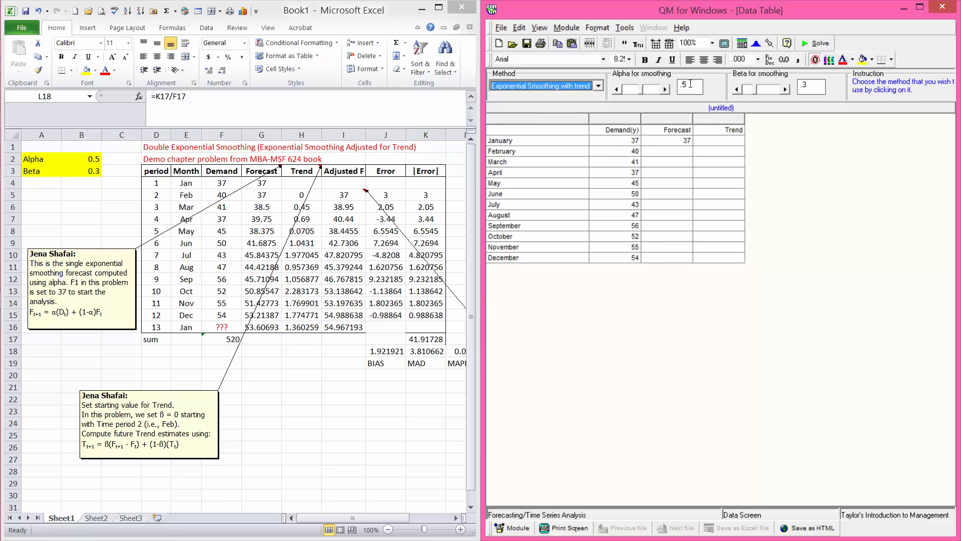
click(810, 85)
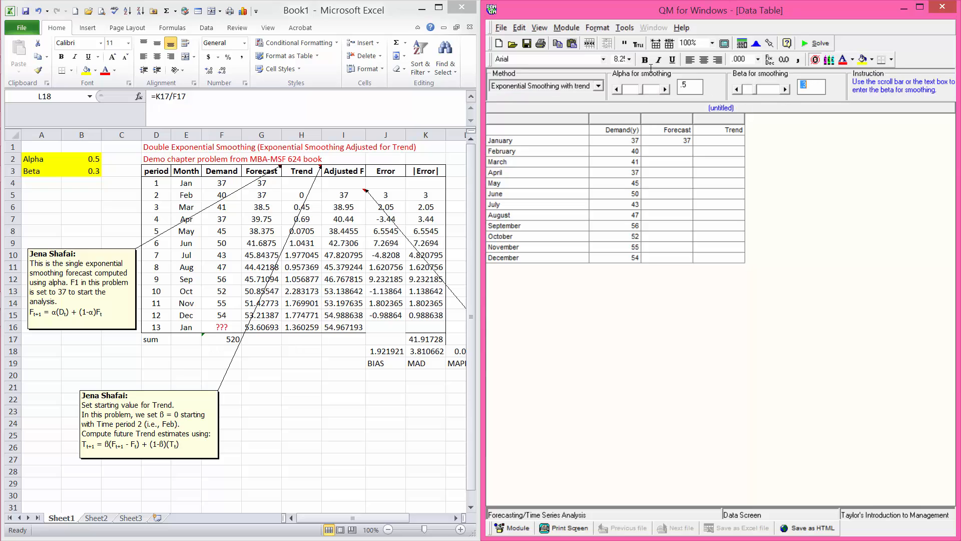
click(700, 84)
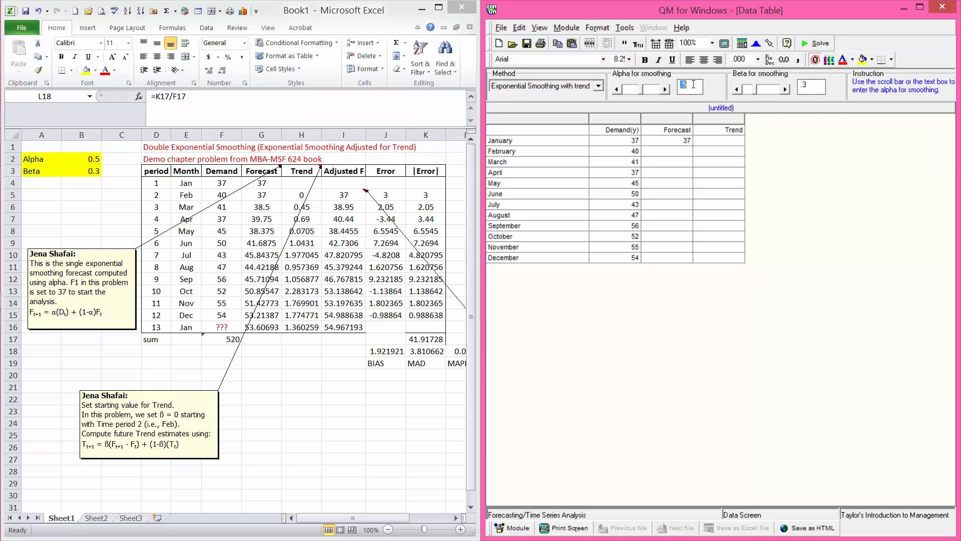
Enter 0 as the February trend and turn on the display of zeros in the data table.
click(688, 140)
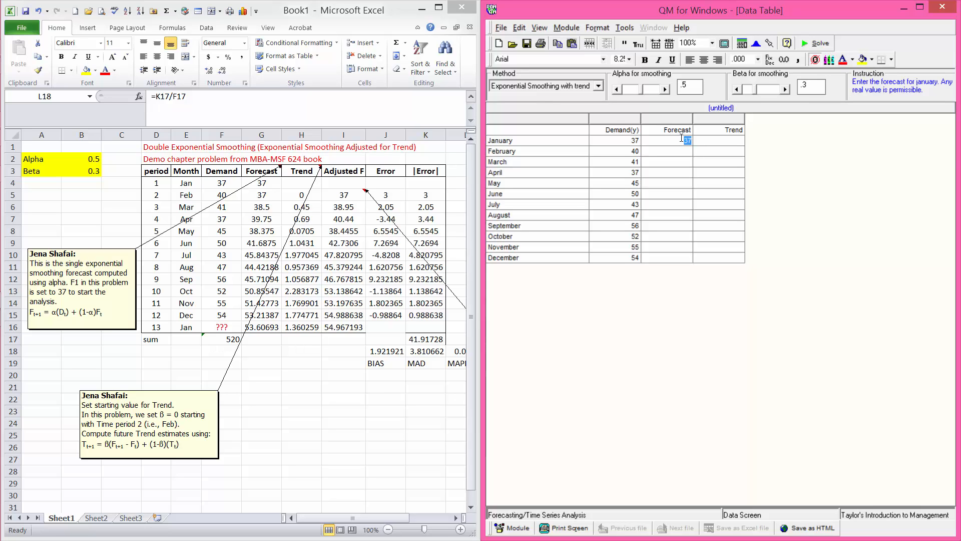
click(729, 152)
text(0)
click(741, 213)
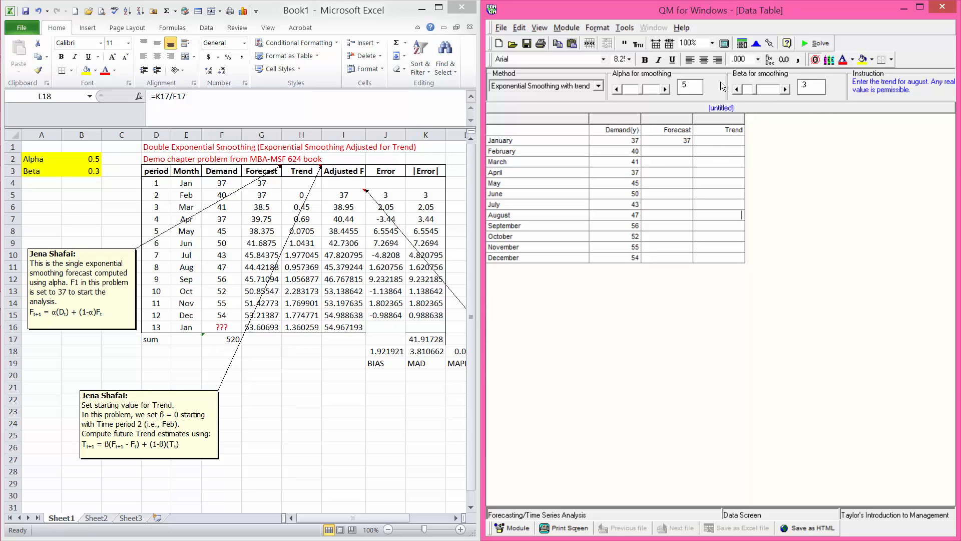
click(816, 61)
Re-enter the February trend as 0 and solve the forecasting model.
click(732, 151)
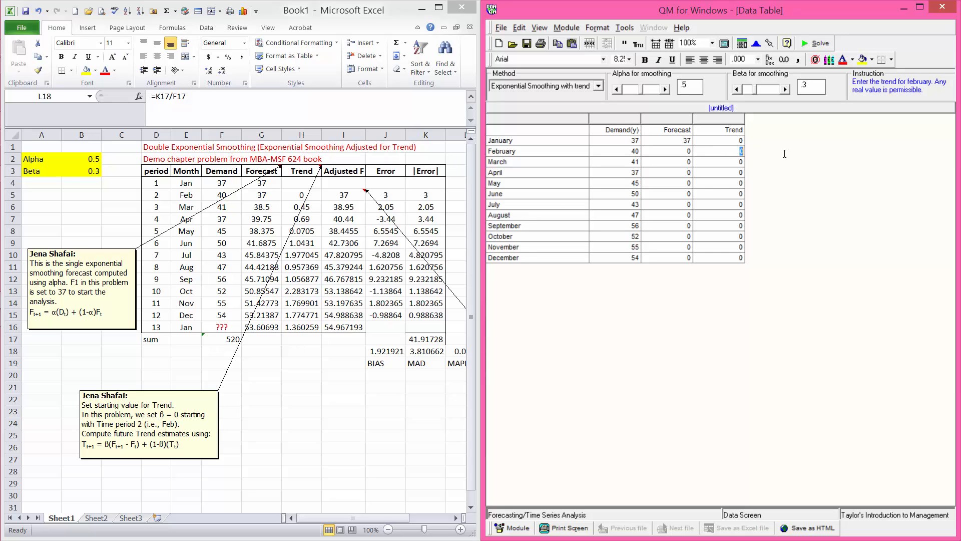
text(0)
key(Return)
key(Return)
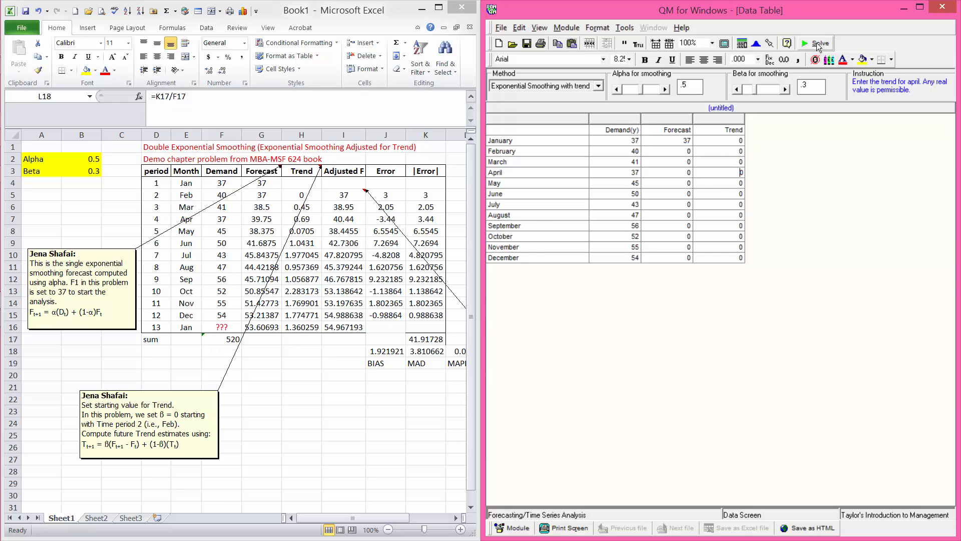
click(653, 31)
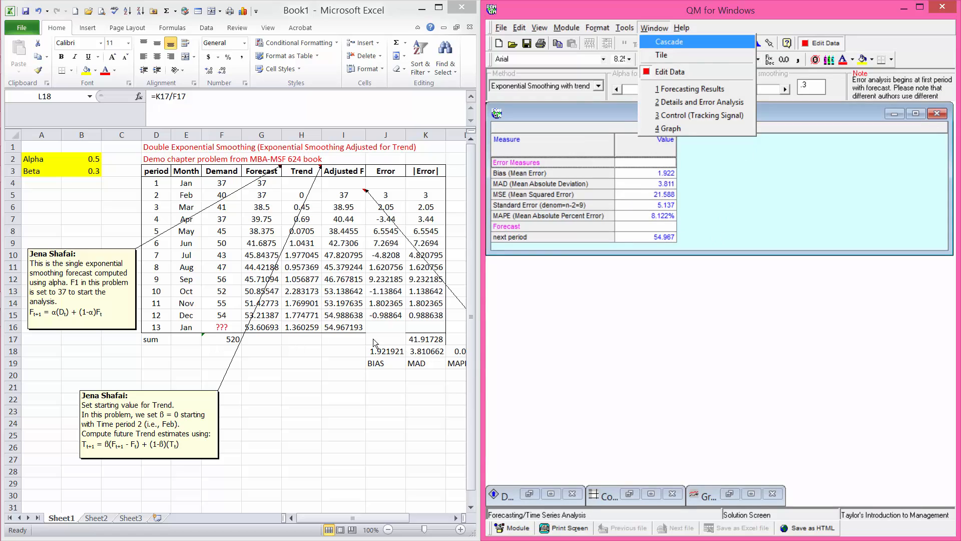
Highlight the adjusted forecast for period 13 in I16 of the Excel sheet with yellow fill.
click(348, 328)
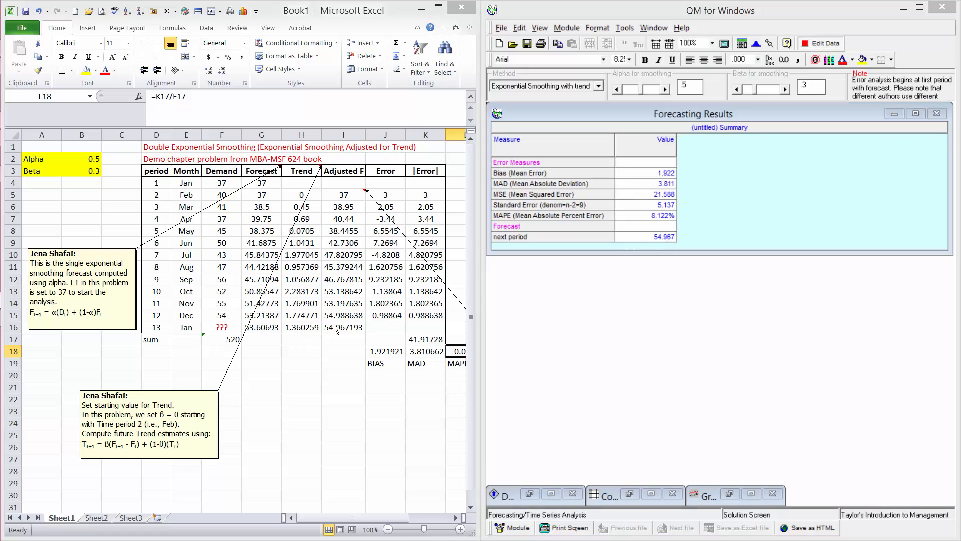
click(86, 70)
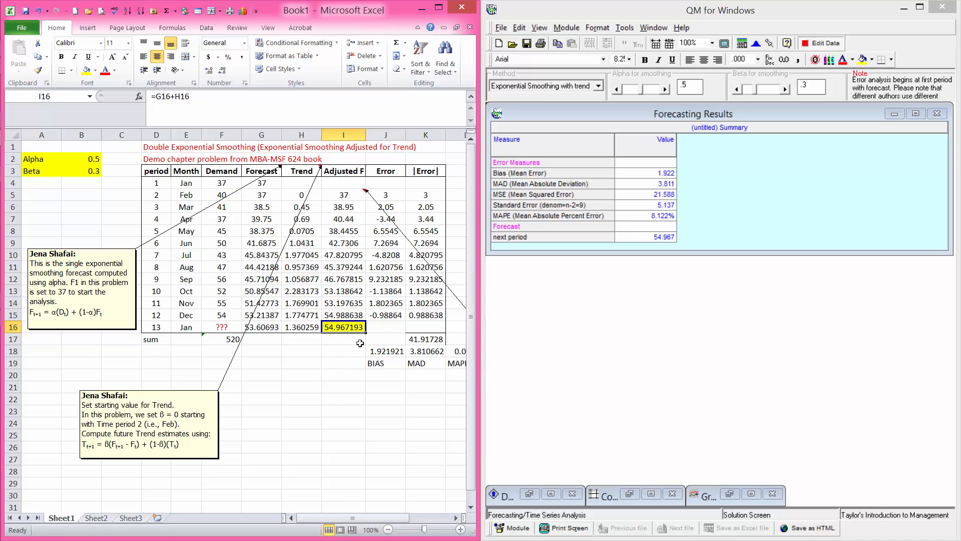
Widen the Excel window and shift the QM window aside to compare the MAPD in L18 with QM's MAPE value.
drag(653, 218, 686, 219)
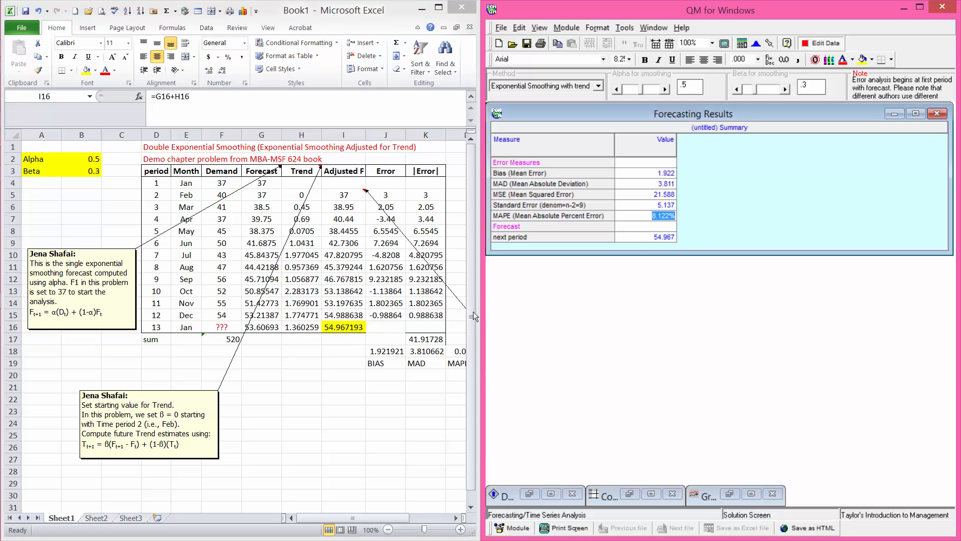
drag(478, 311, 503, 309)
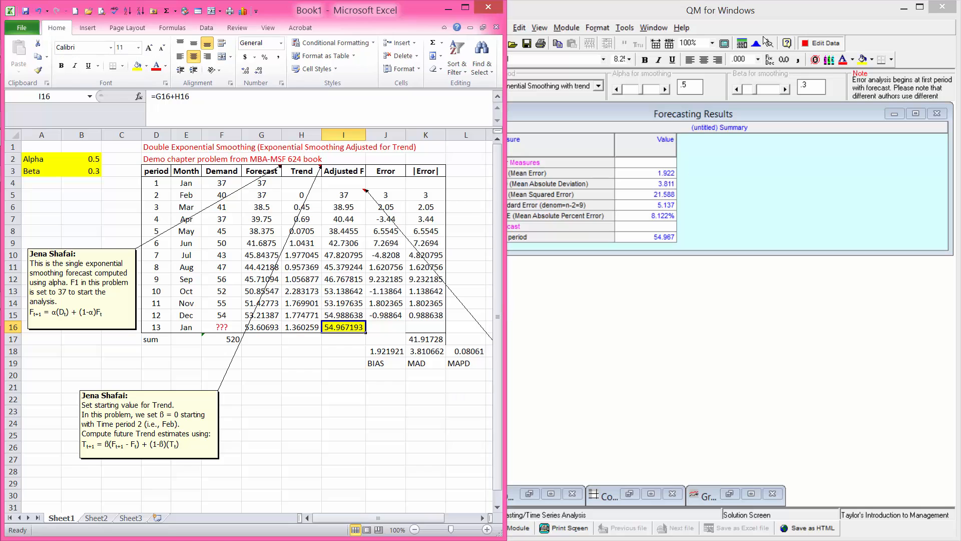
click(771, 18)
drag(771, 18, 803, 18)
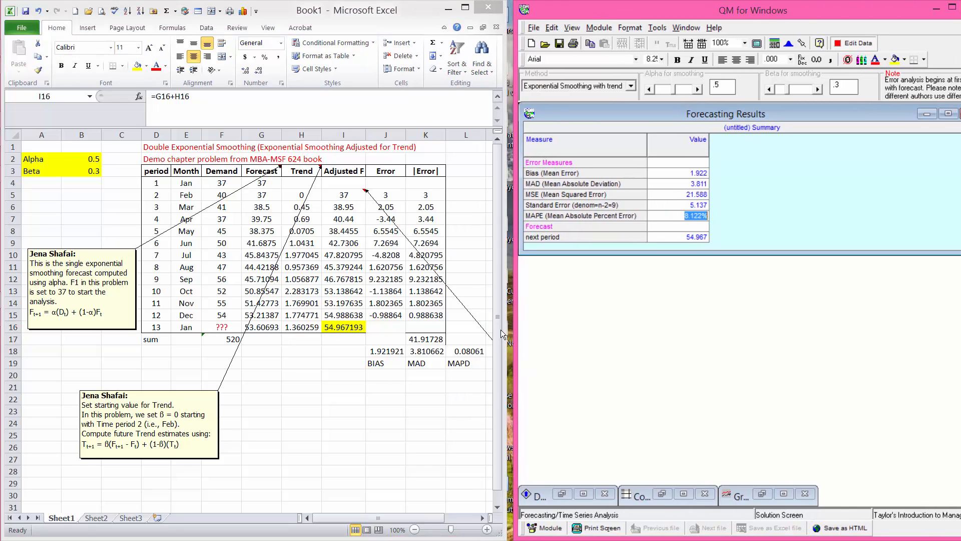
click(470, 351)
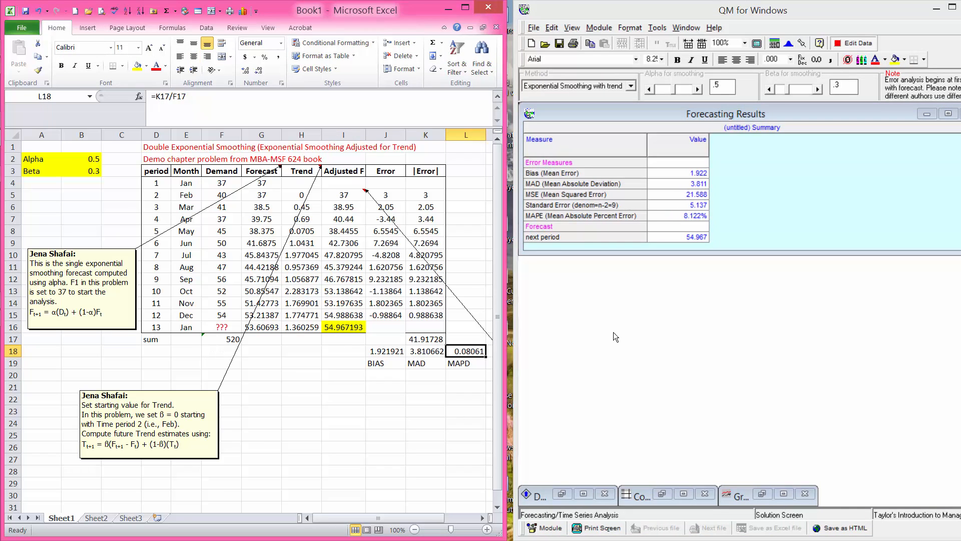
Compare the MAPD, BIAS and MAD in row 18 of the Excel sheet with QM's MAPE, Bias and MAD values.
click(707, 215)
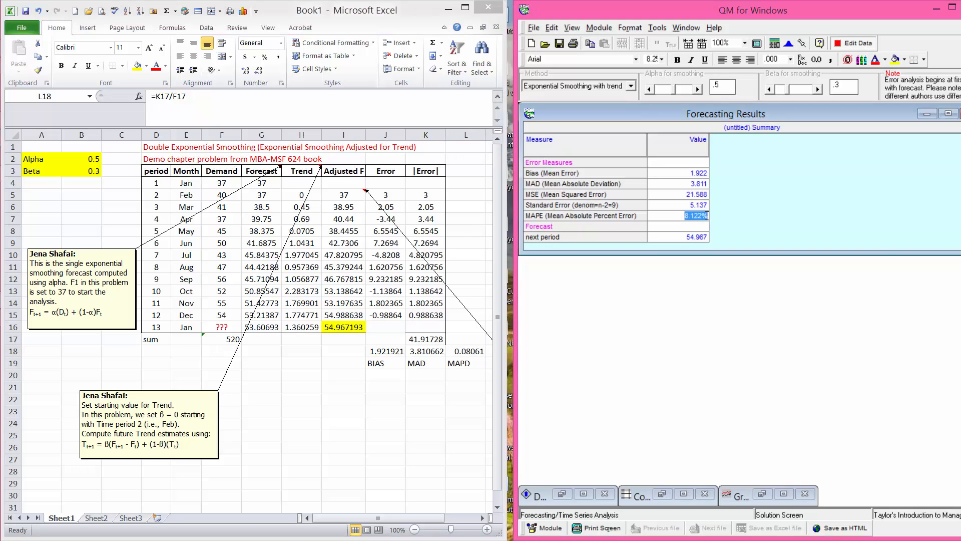
click(472, 351)
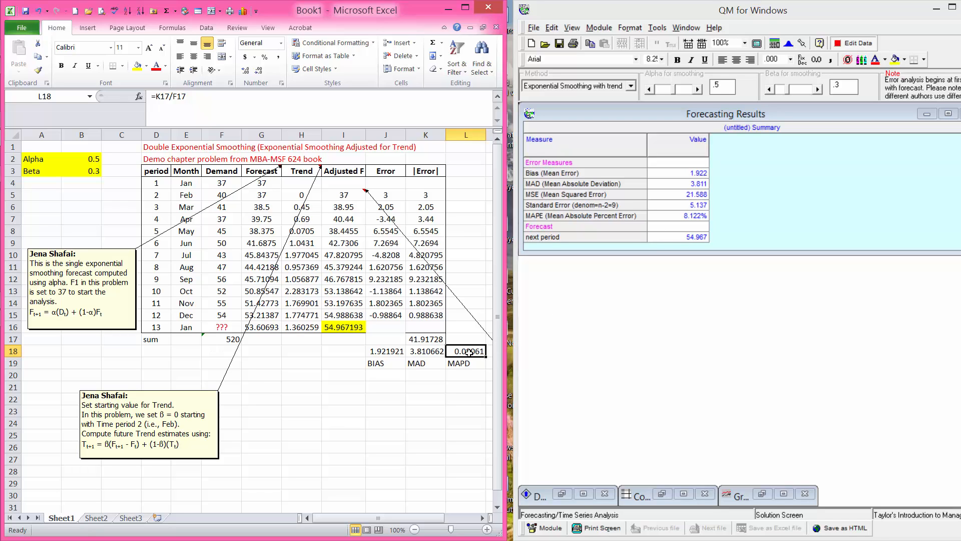
click(687, 173)
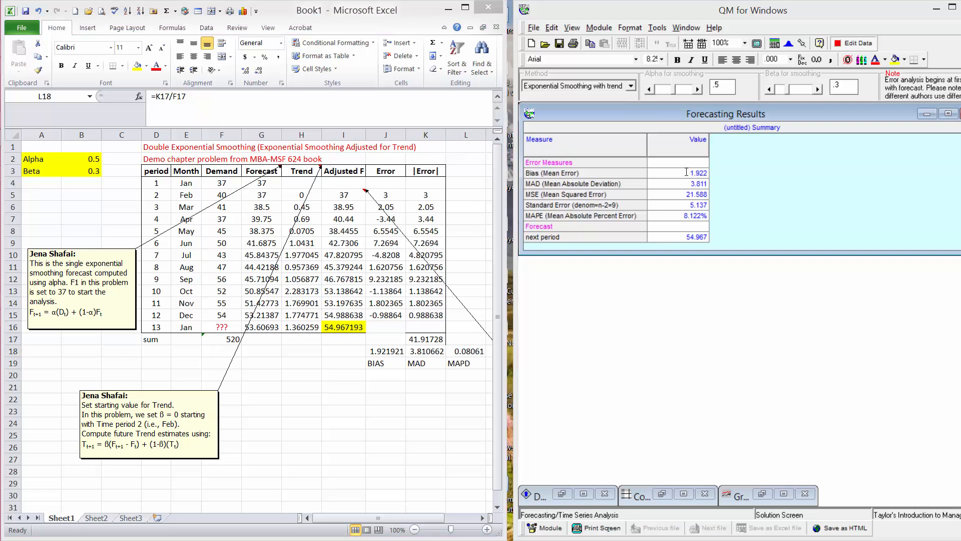
click(415, 347)
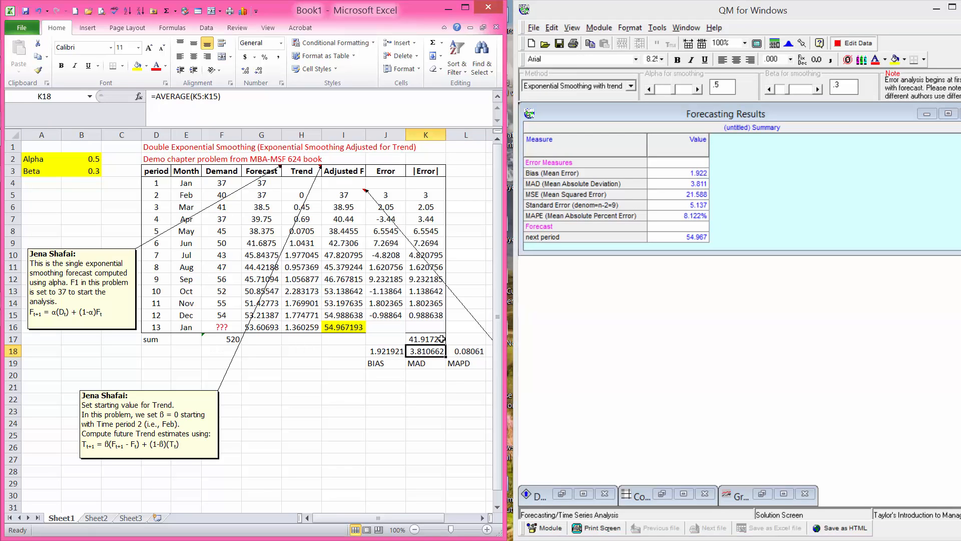
click(695, 184)
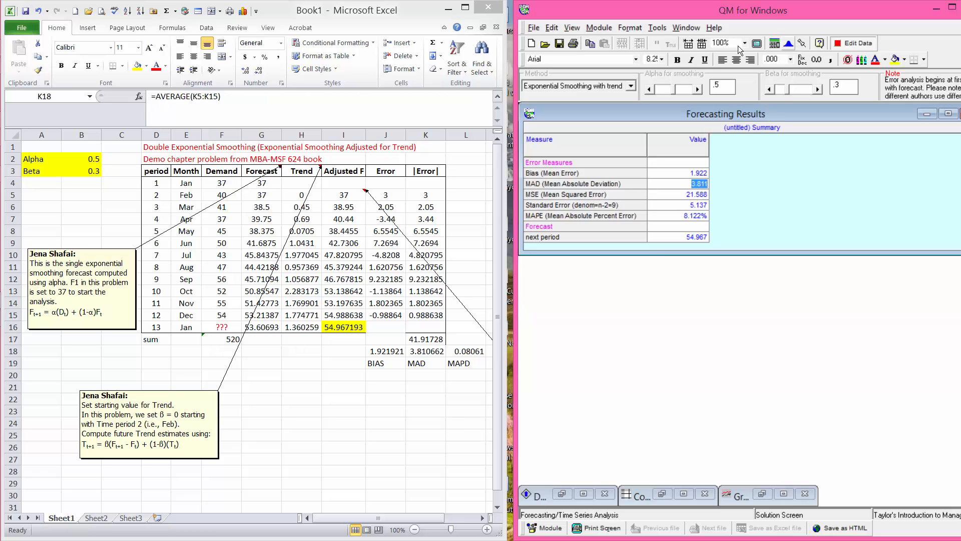
Show QM's Details and Error Analysis results and compare their Trend column with column H of the Excel sheet.
click(692, 30)
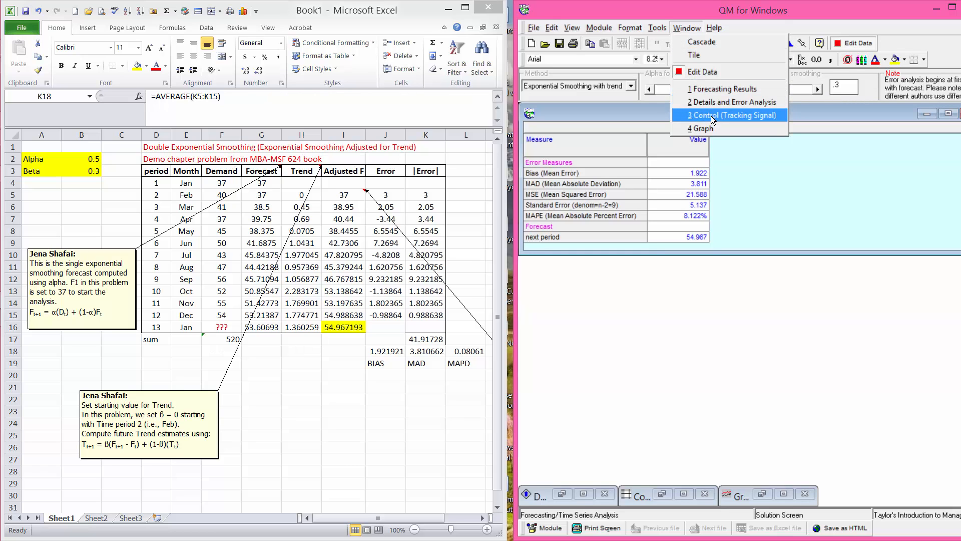
click(731, 103)
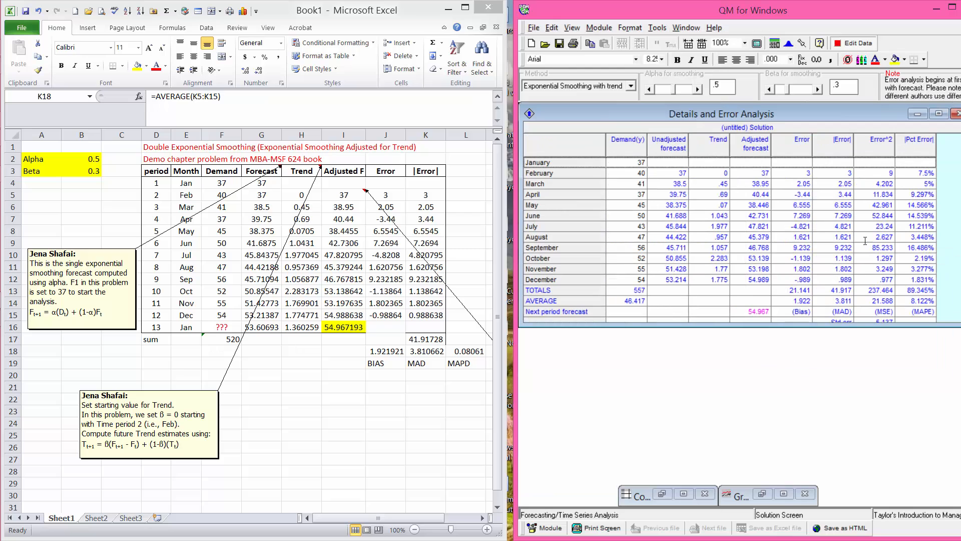
click(715, 173)
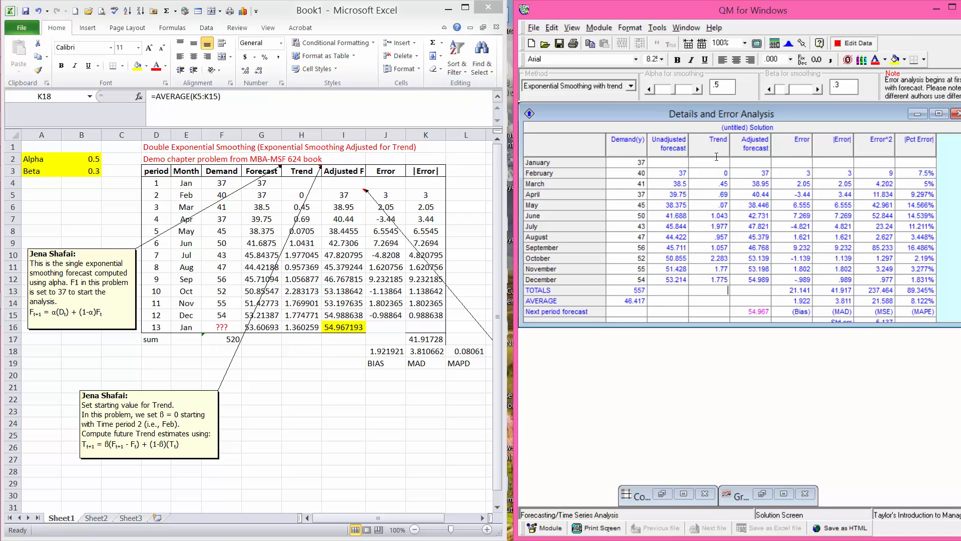
click(296, 166)
click(300, 168)
click(301, 134)
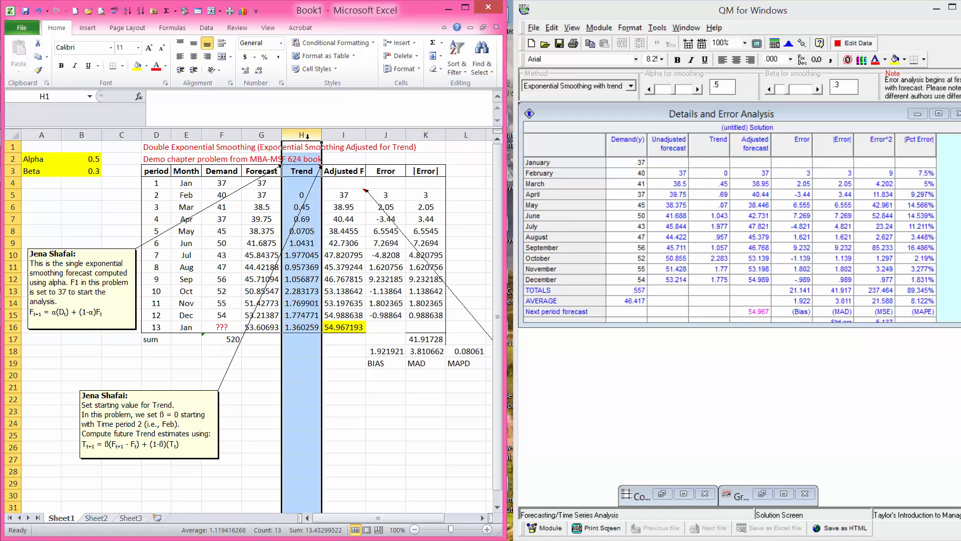
Compare QM's adjusted and unadjusted forecast columns with the Adjusted F and Forecast columns in Excel.
click(757, 143)
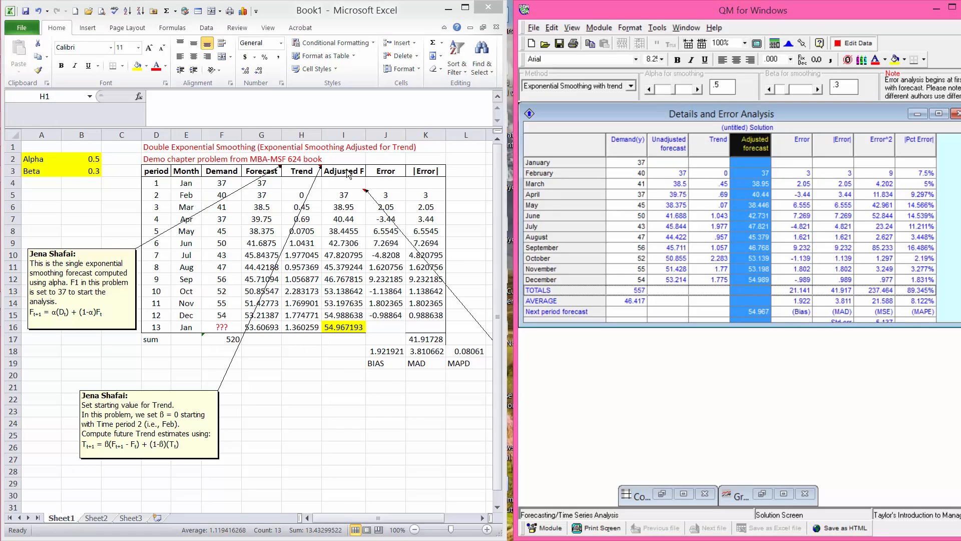
click(343, 134)
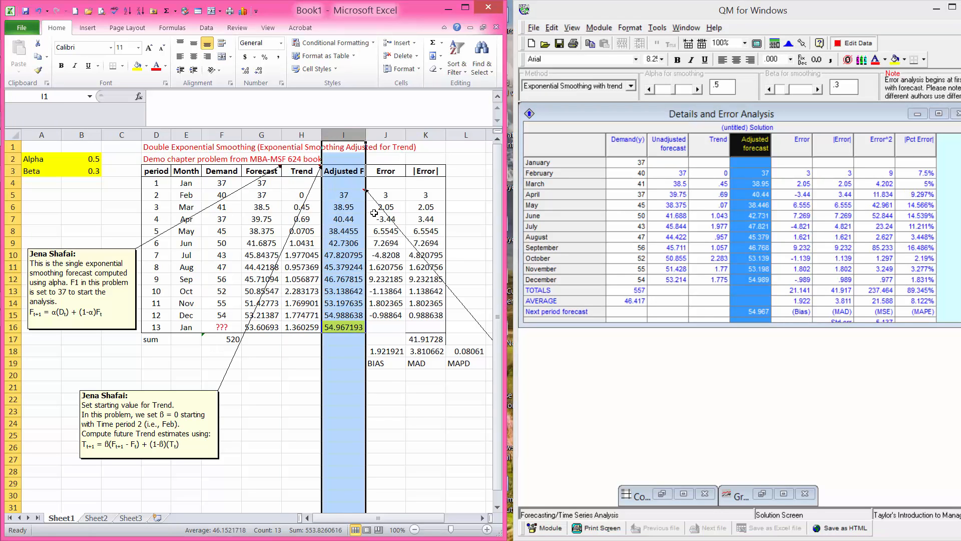
click(669, 140)
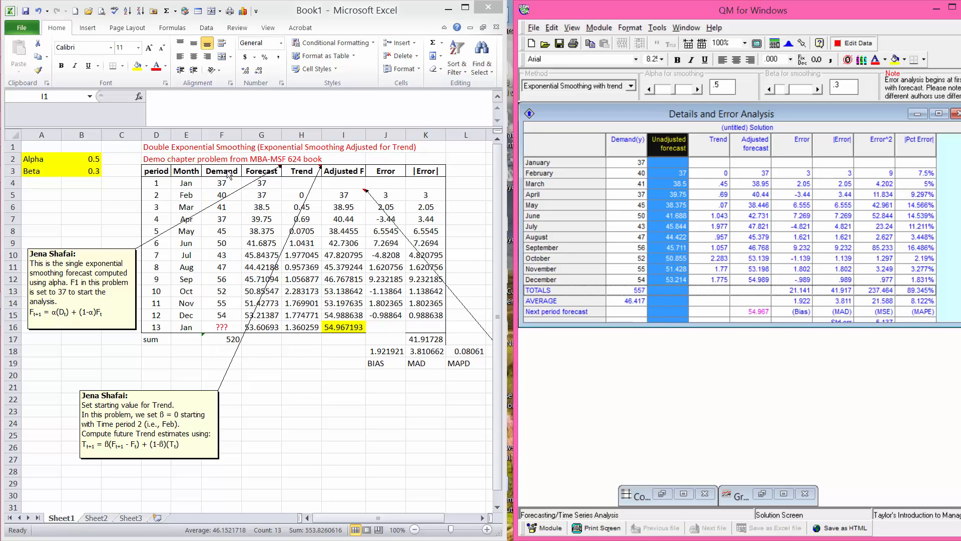
click(273, 135)
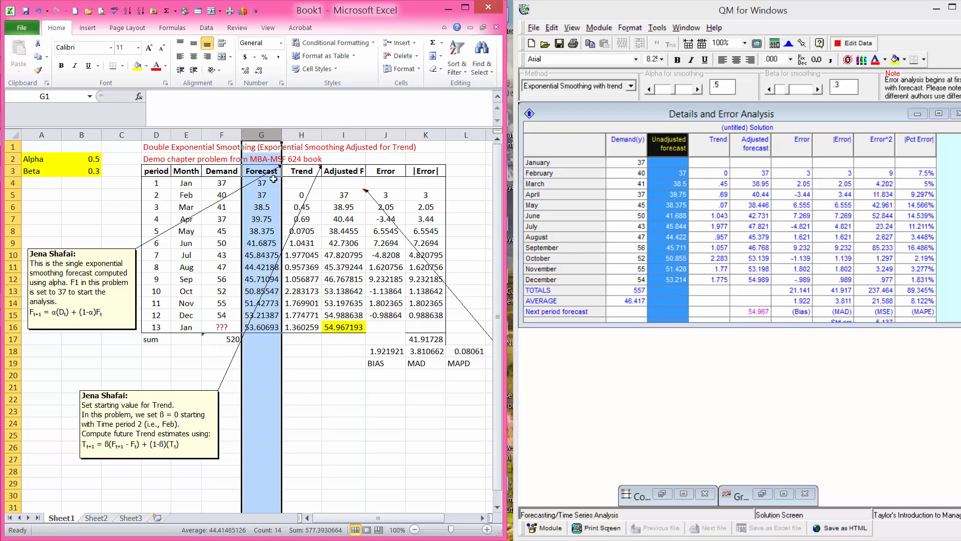
click(354, 394)
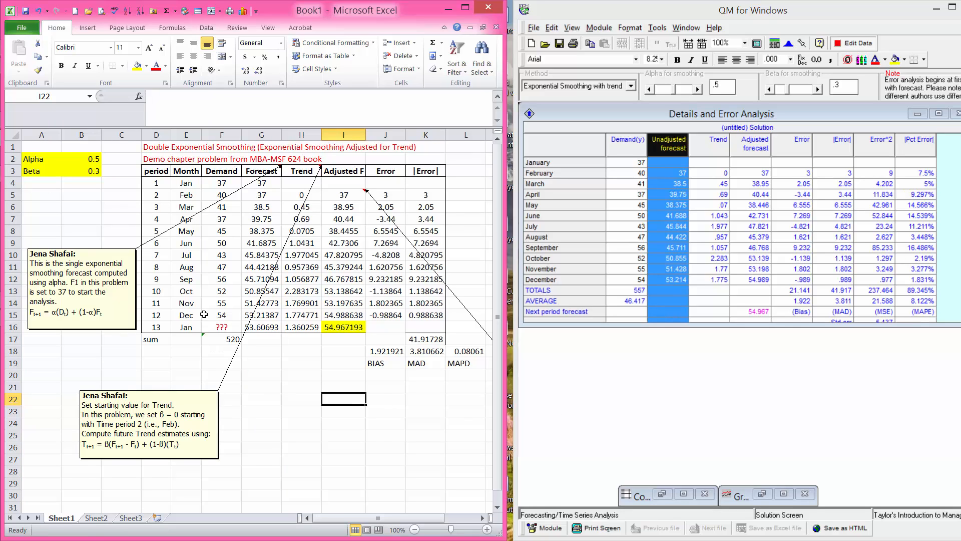
click(268, 341)
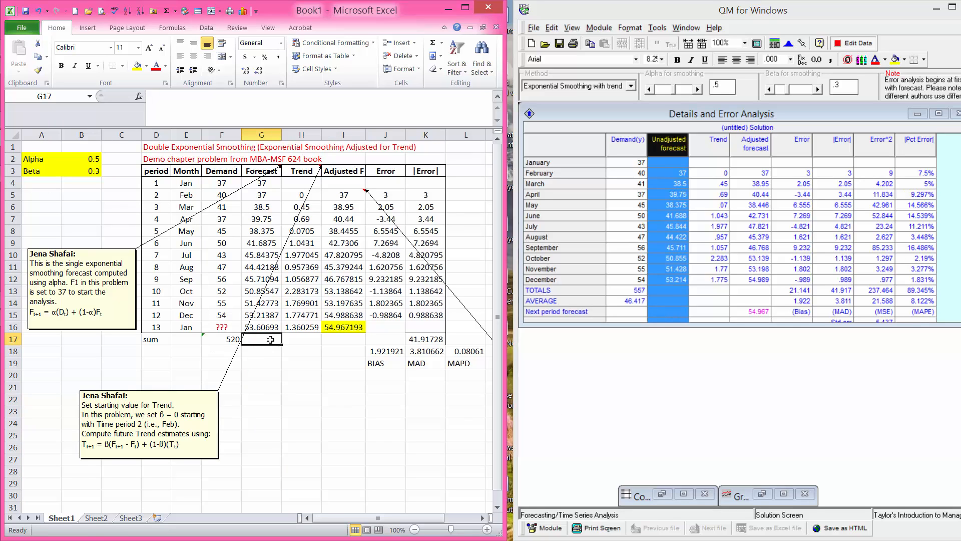